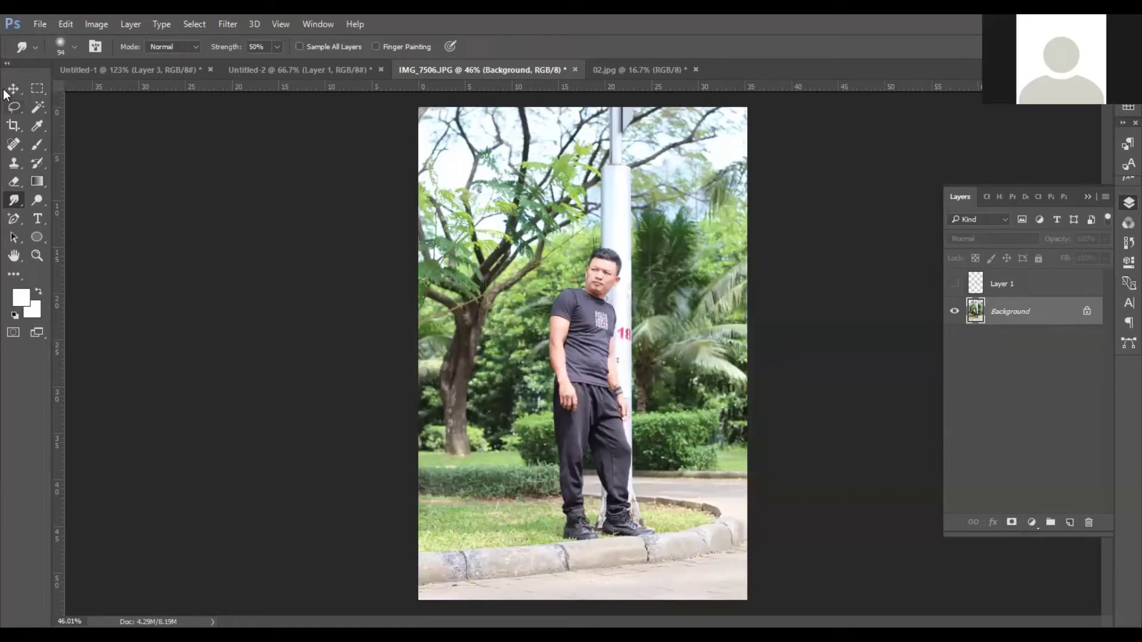
Delete the empty Layer 1 so IMG_7506.JPG keeps only its Background layer
key("v")
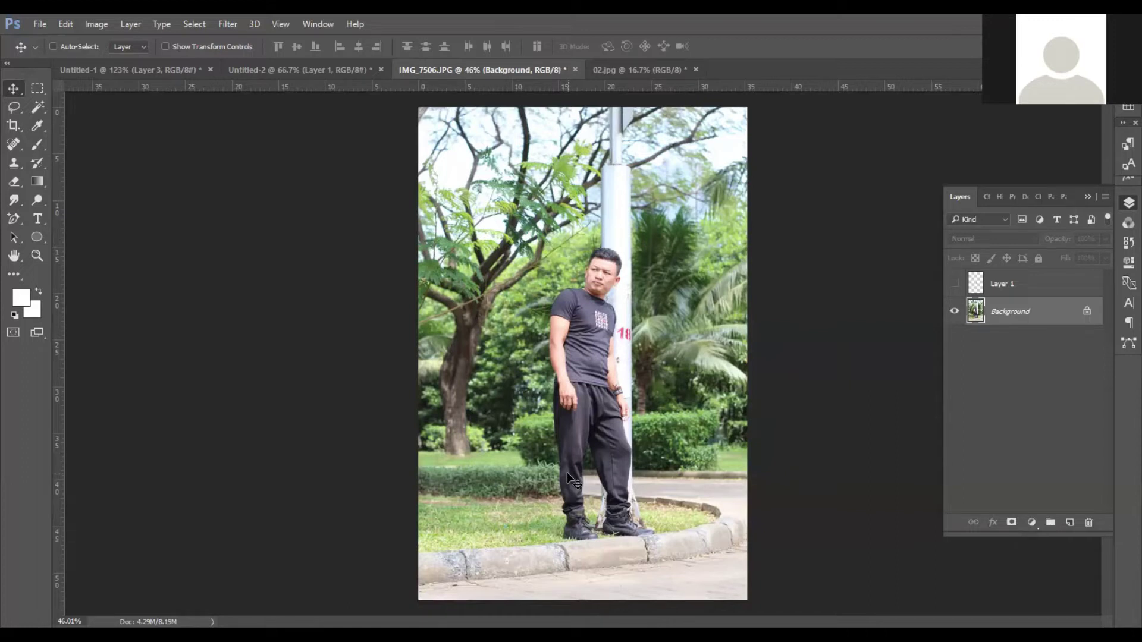
left_click(1039, 283)
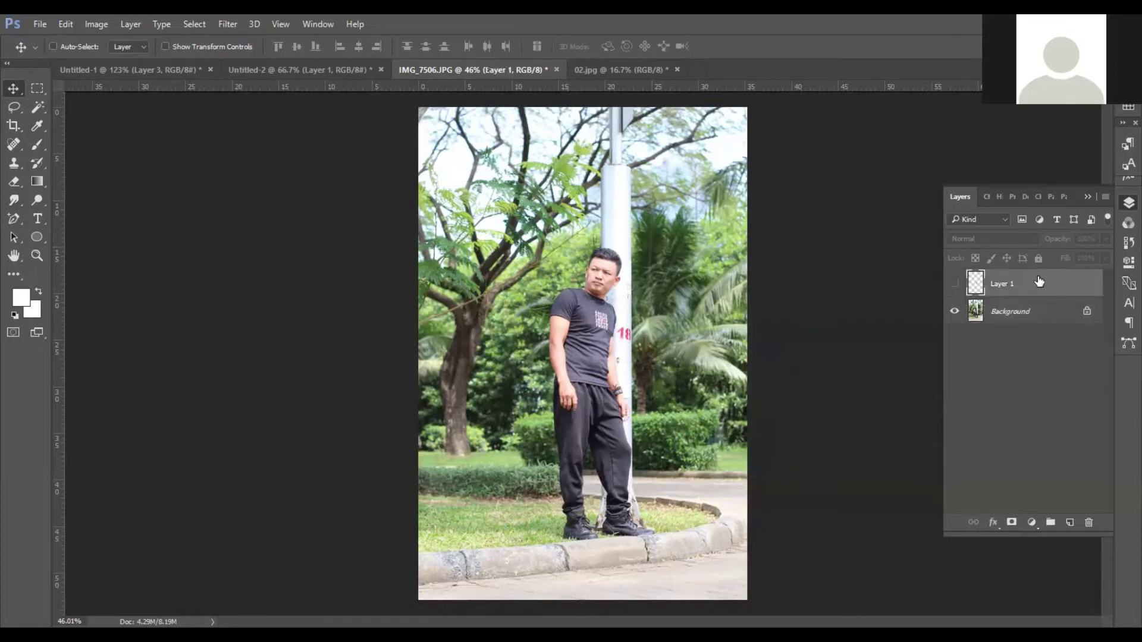
key("Delete")
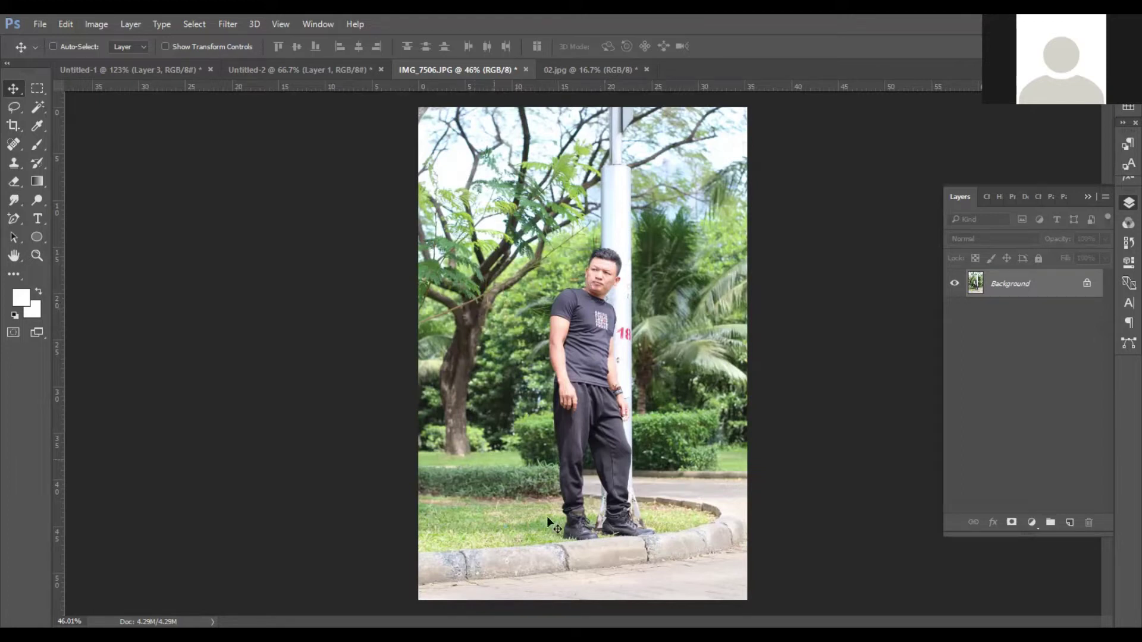
Start a rule-of-thirds crop frame spanning the whole park photo
left_click(12, 127)
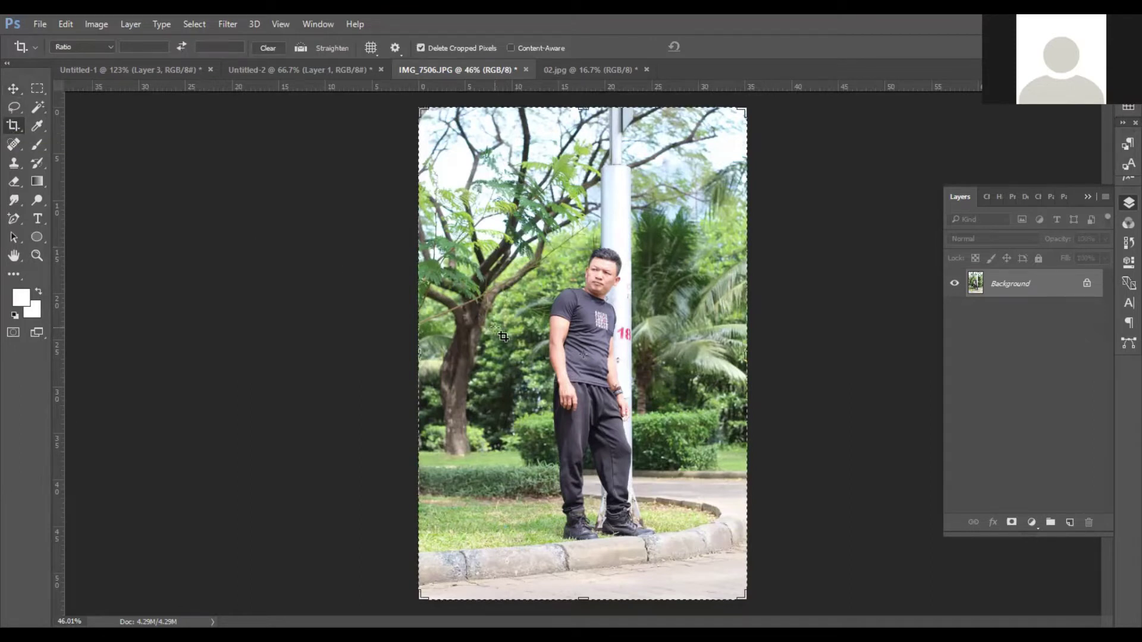
left_click(472, 338)
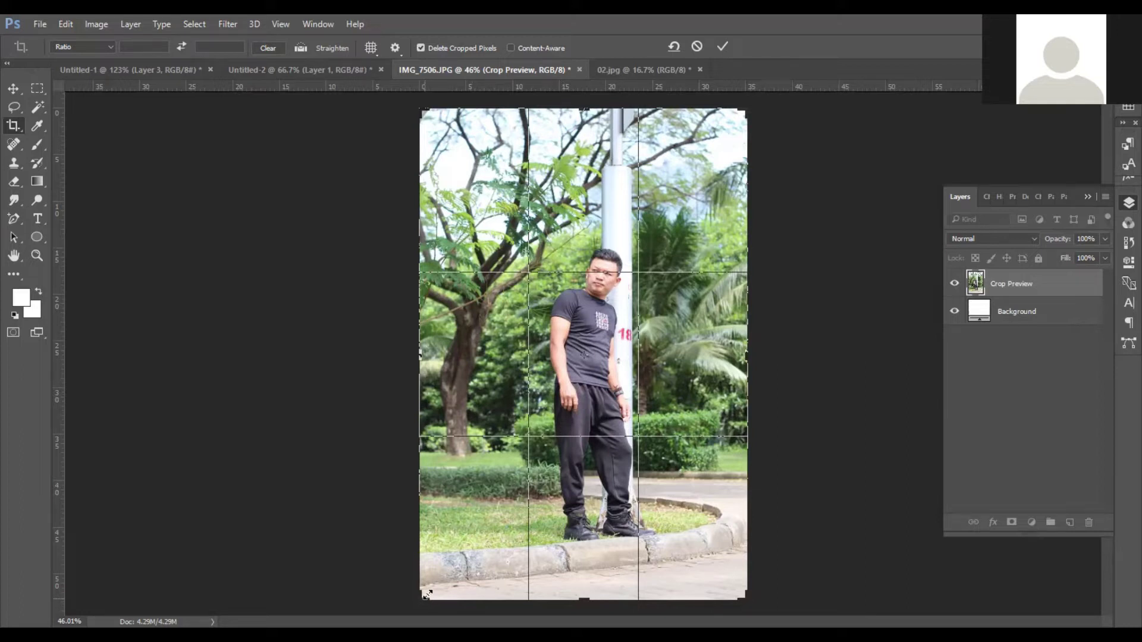
Tighten the crop's top, right and bottom around the man by the pole, then commit it
left_click_drag(423, 597, 426, 590)
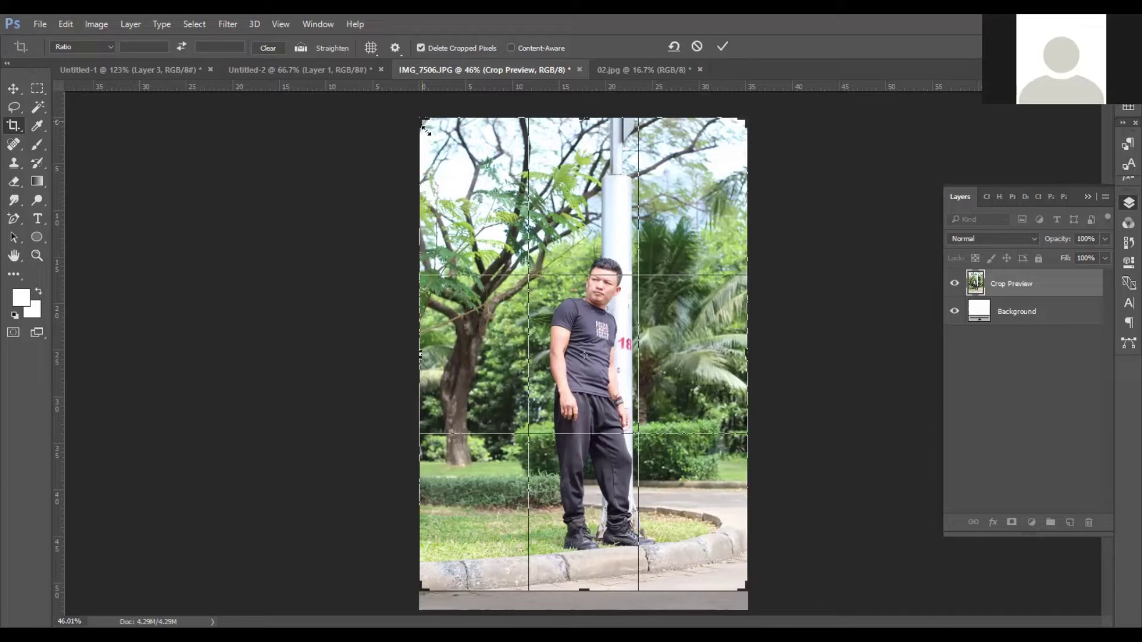
scroll(421, 130, "down", 1)
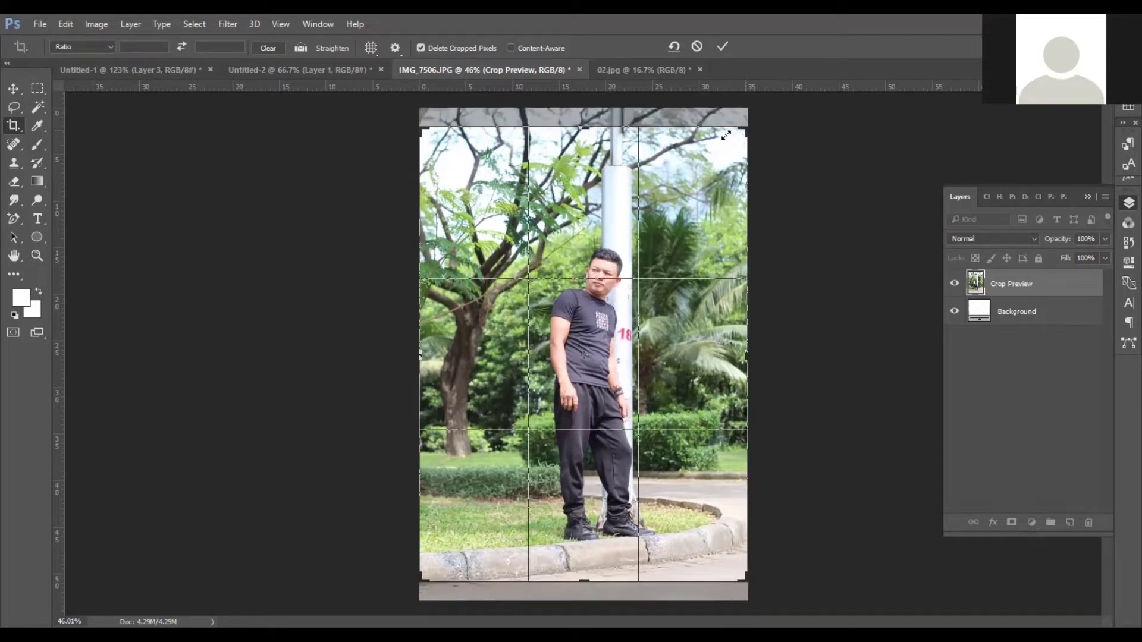
left_click_drag(734, 134, 725, 134)
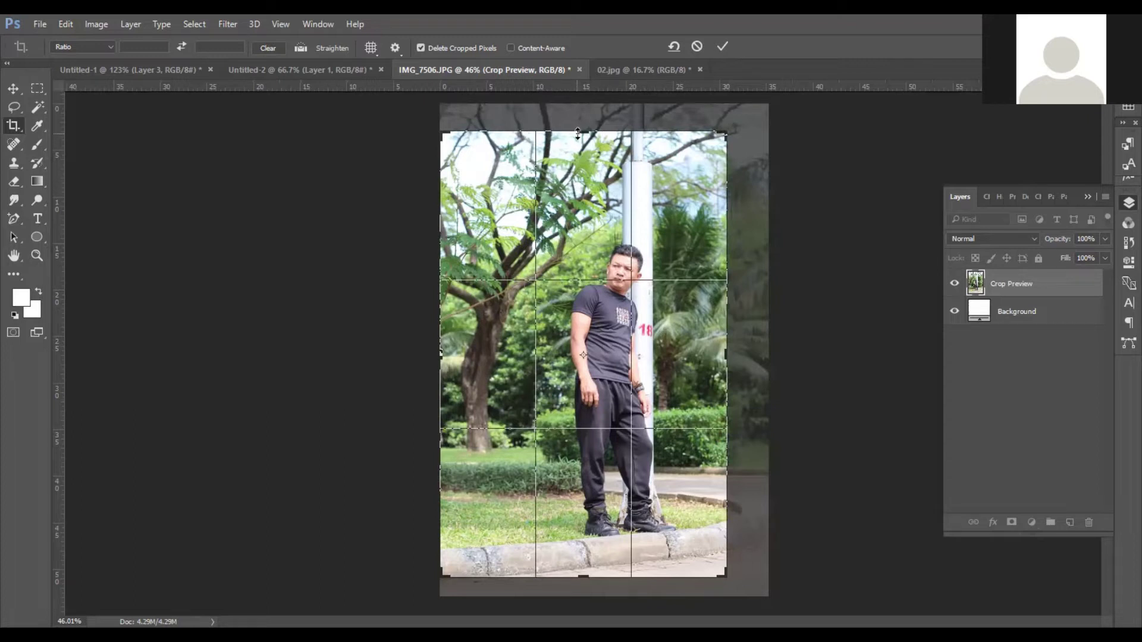
left_click_drag(666, 467, 667, 463)
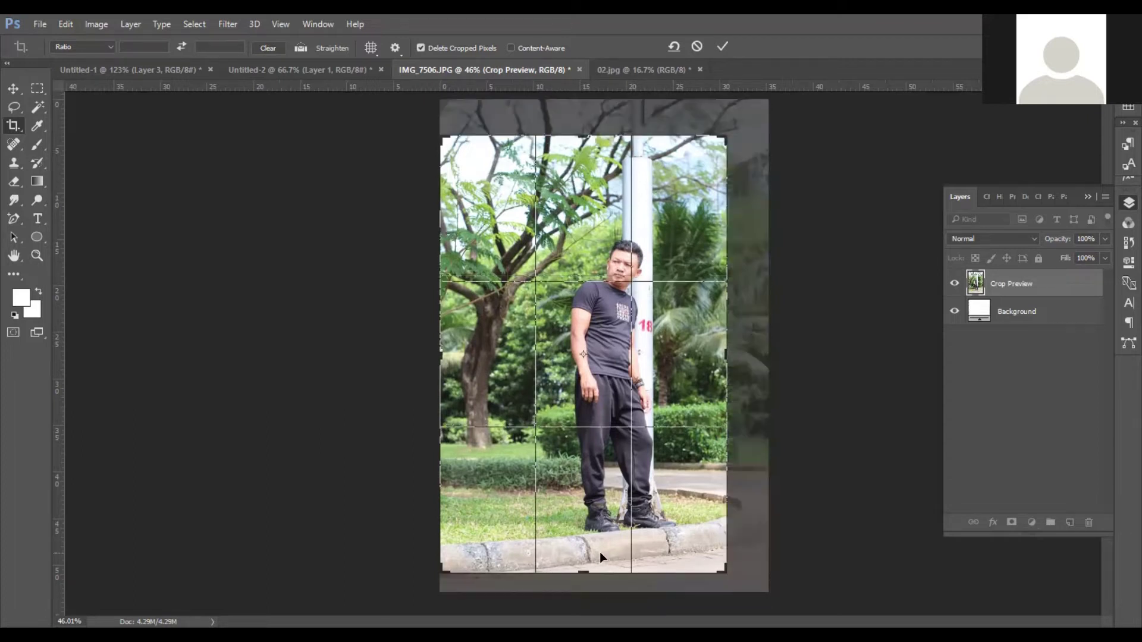
left_click_drag(588, 571, 586, 565)
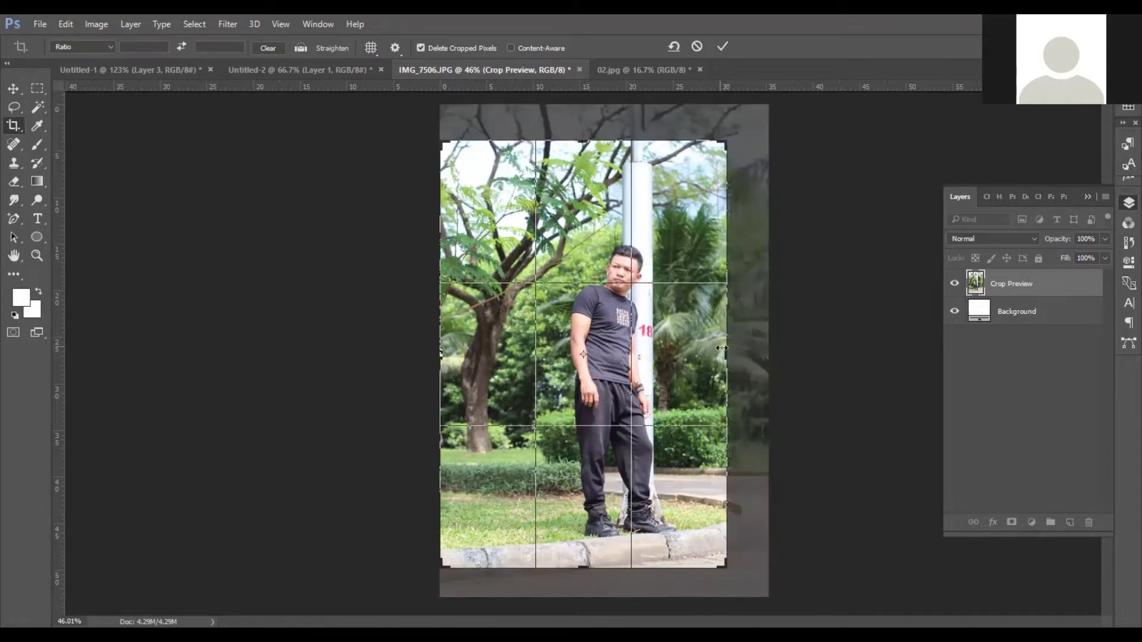
left_click_drag(727, 358, 717, 358)
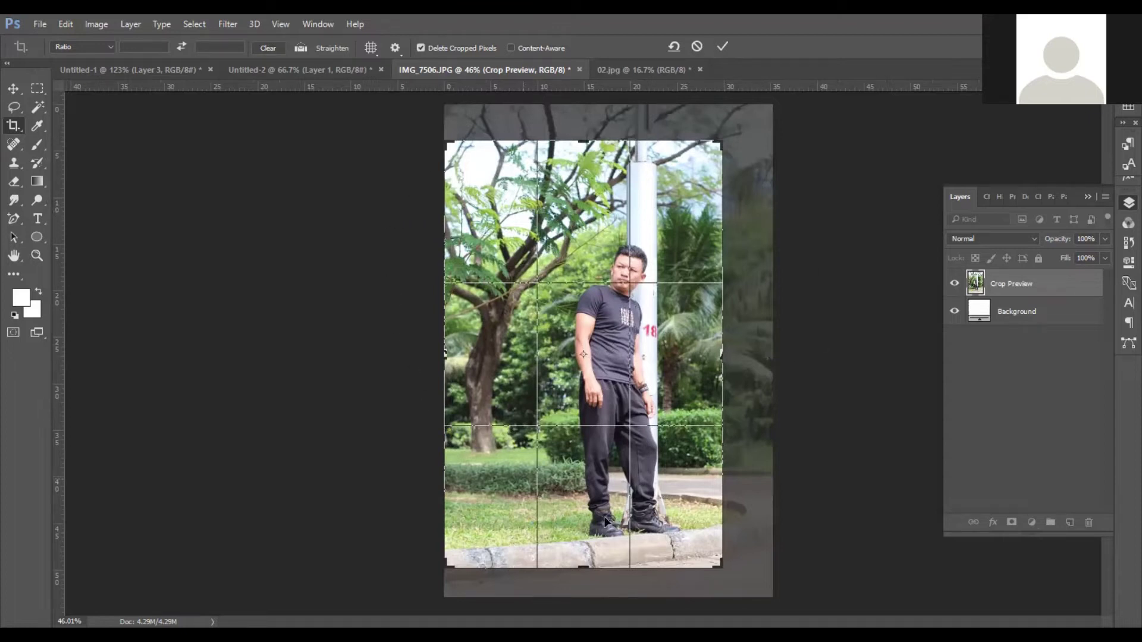
double_click(629, 268)
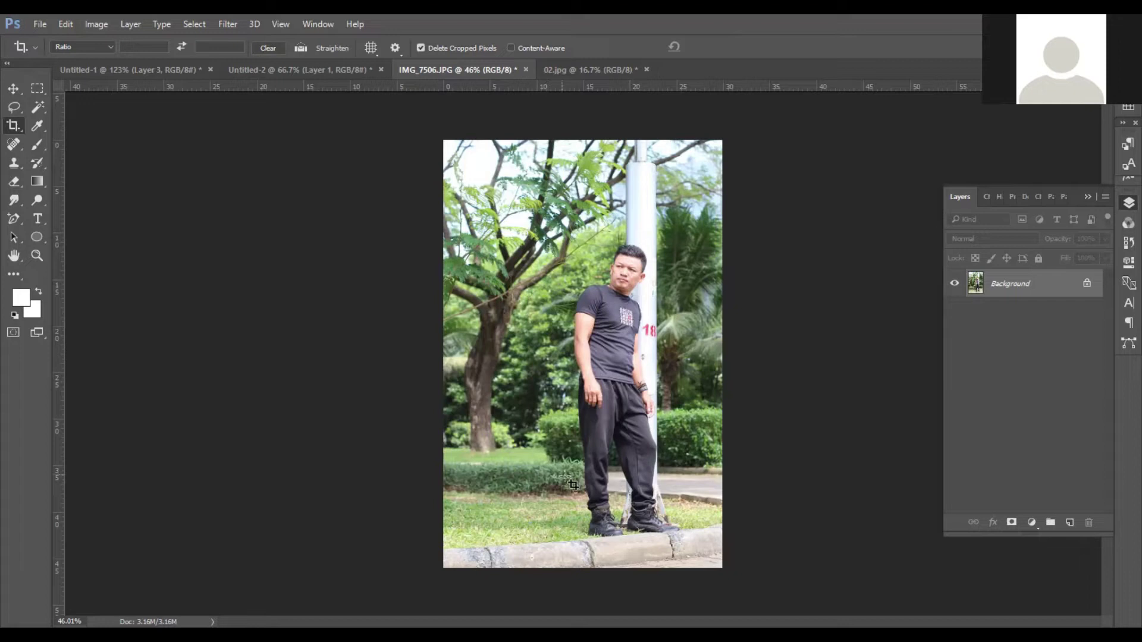
left_click(13, 88)
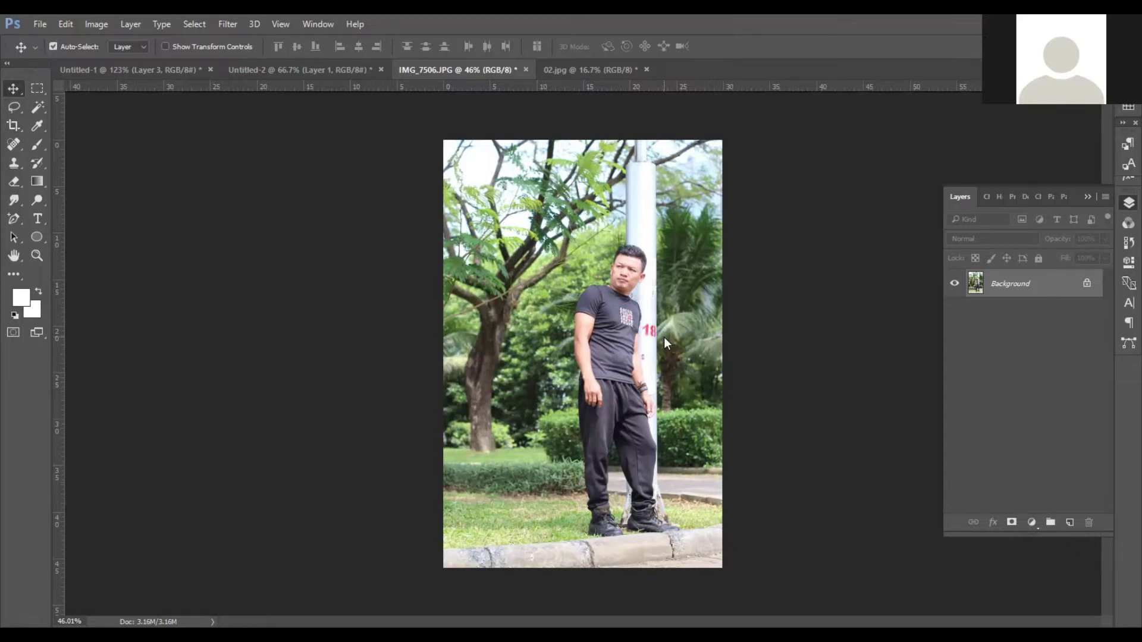
key("ctrl+m")
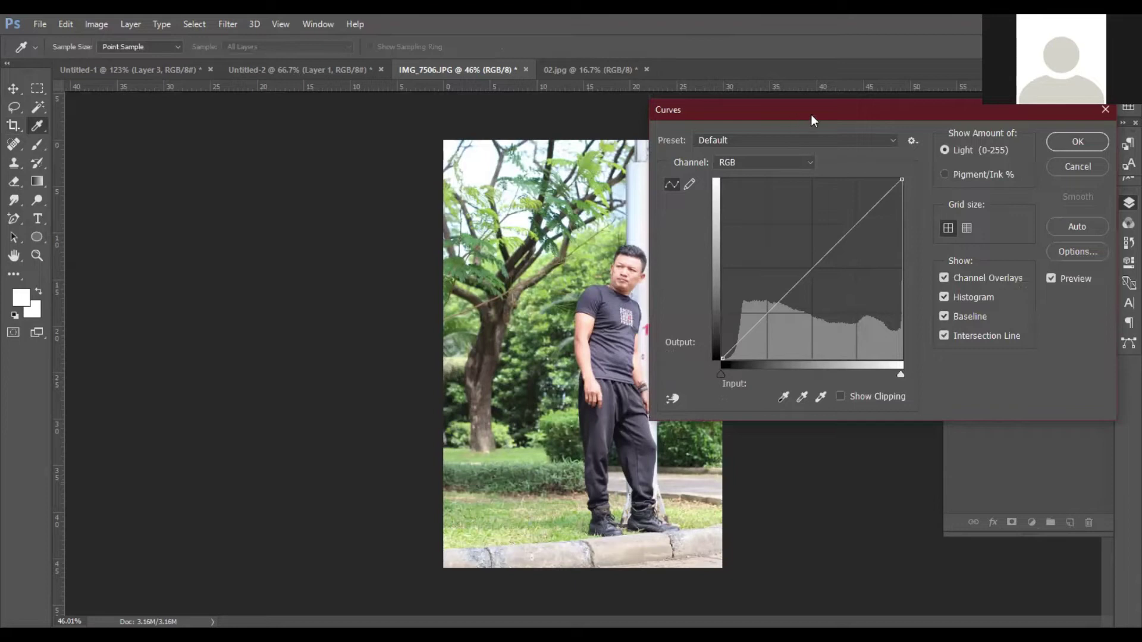
left_click_drag(811, 115, 873, 110)
left_click(95, 25)
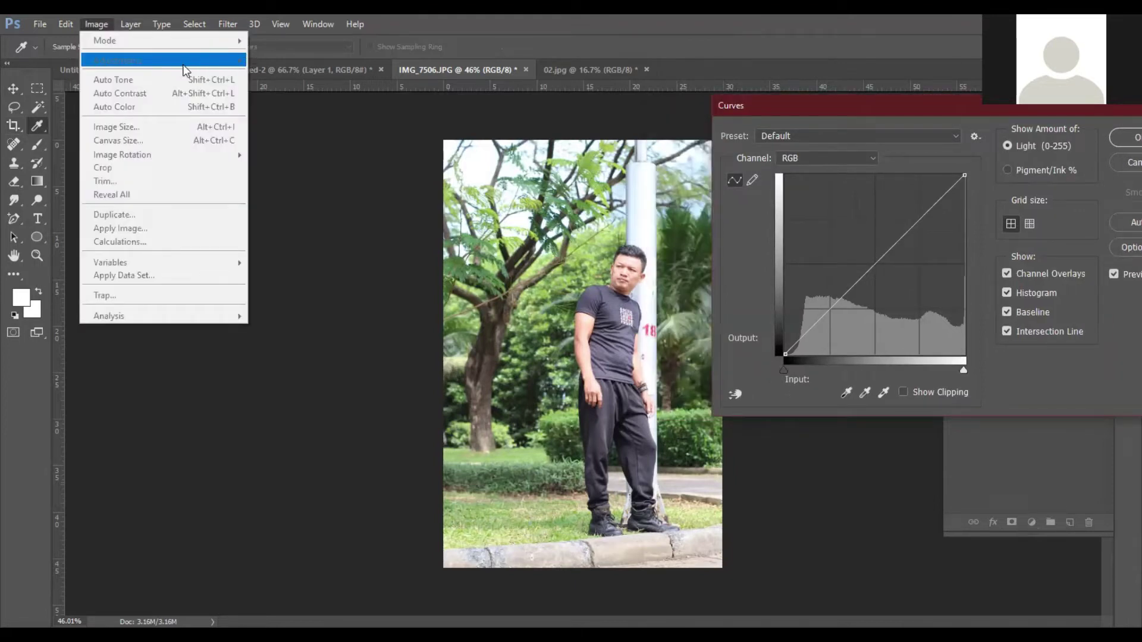
left_click(863, 269)
left_click(854, 263)
left_click_drag(854, 262, 853, 279)
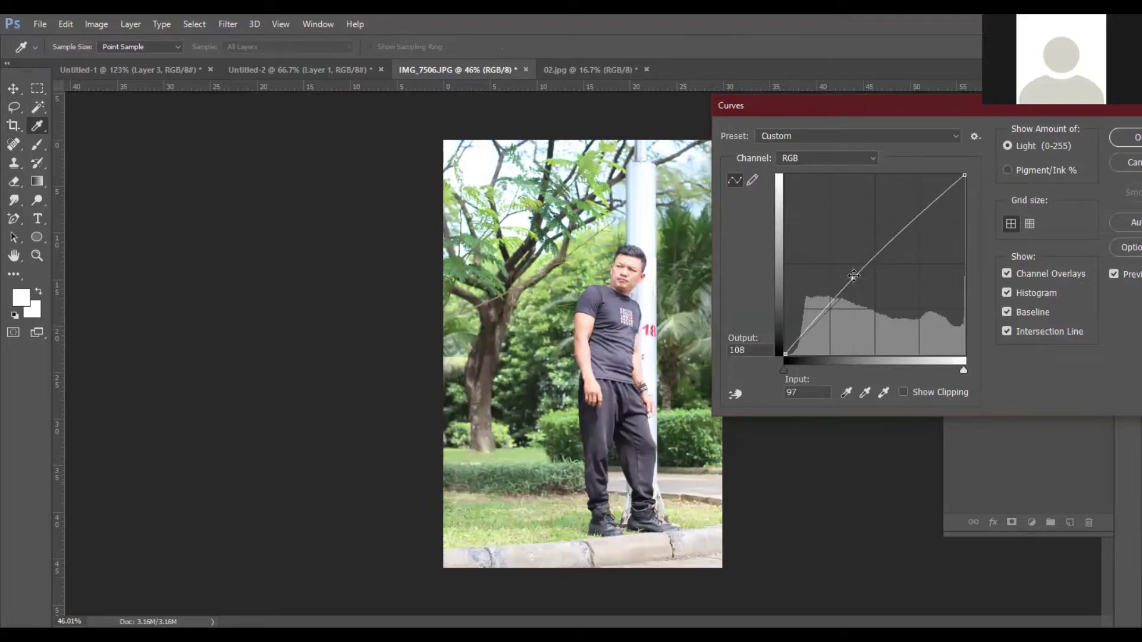
left_click(1124, 163)
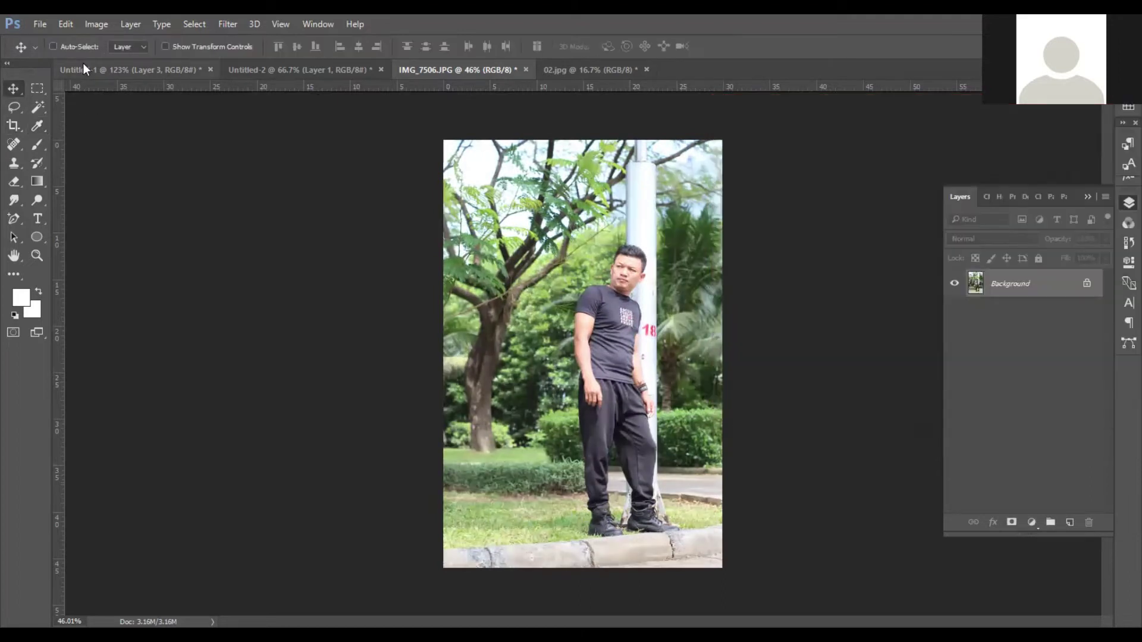
Preview a Brightness/Contrast adjustment set to Brightness 3 and Contrast 27
left_click(102, 23)
mouse_move(117, 60)
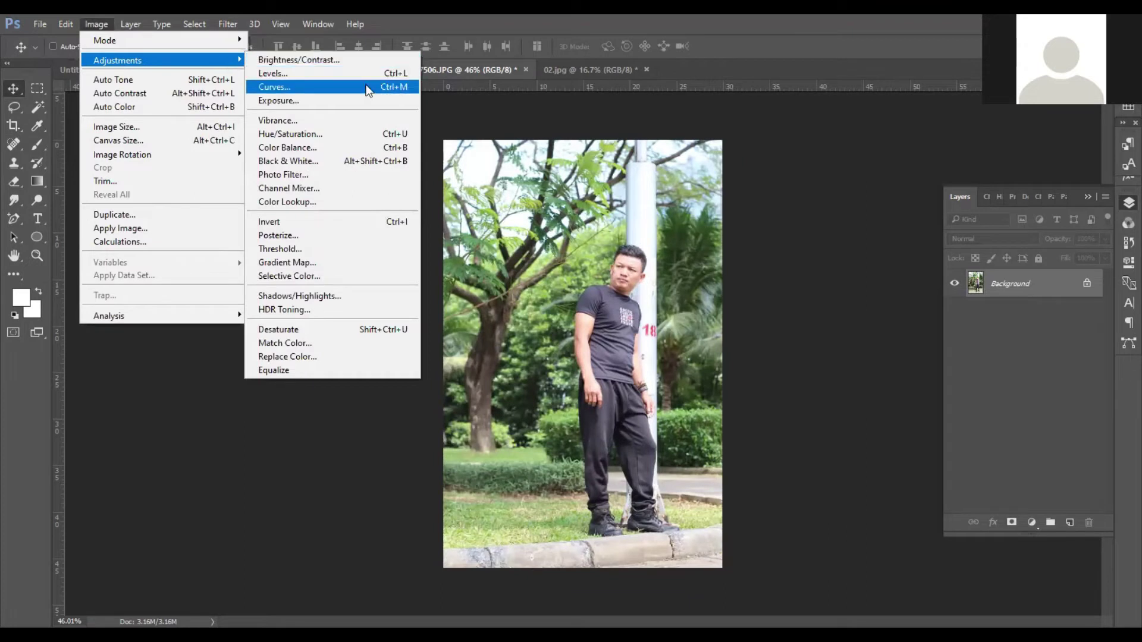
left_click(301, 59)
left_click_drag(837, 163, 854, 195)
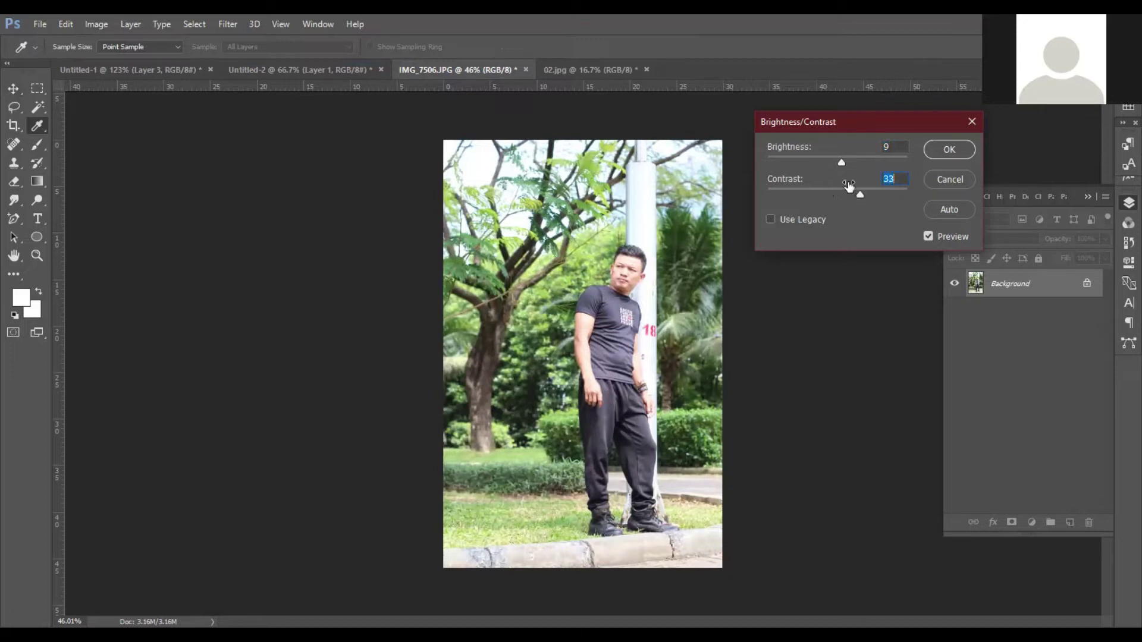
left_click_drag(841, 163, 851, 195)
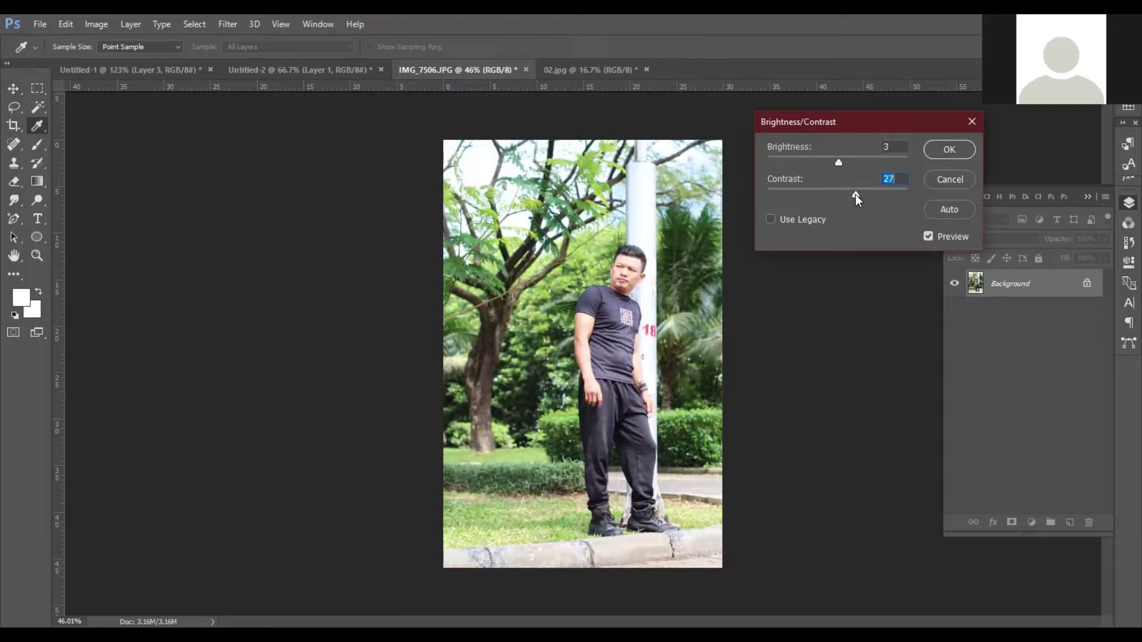
Apply the Brightness 3 / Contrast 27 adjustment and bring up the Layer menu
left_click(938, 155)
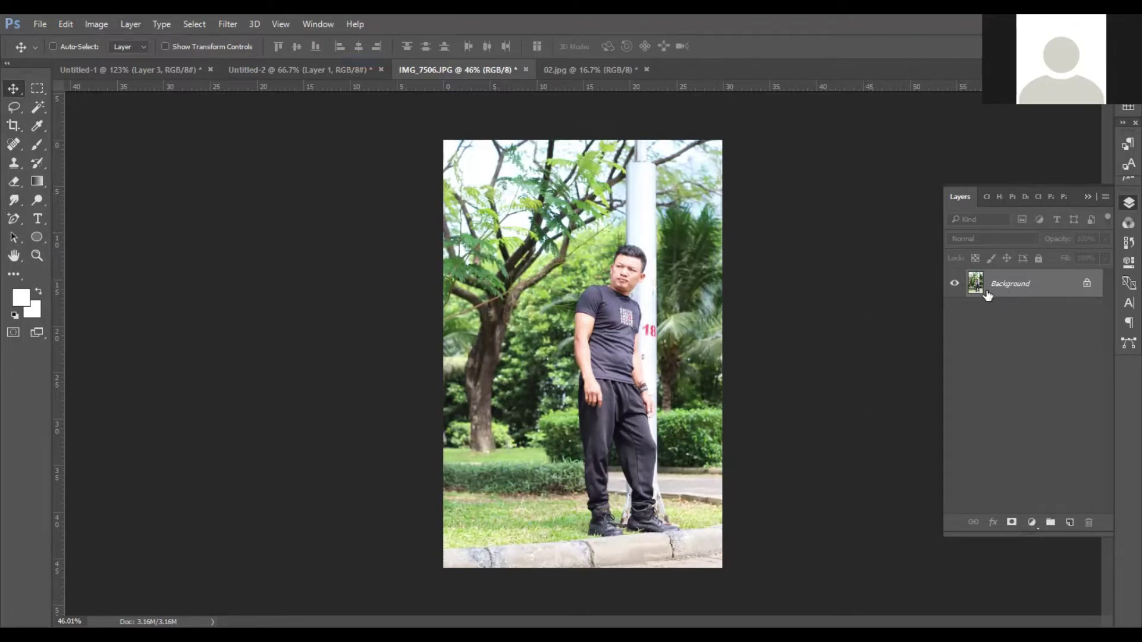
left_click(132, 26)
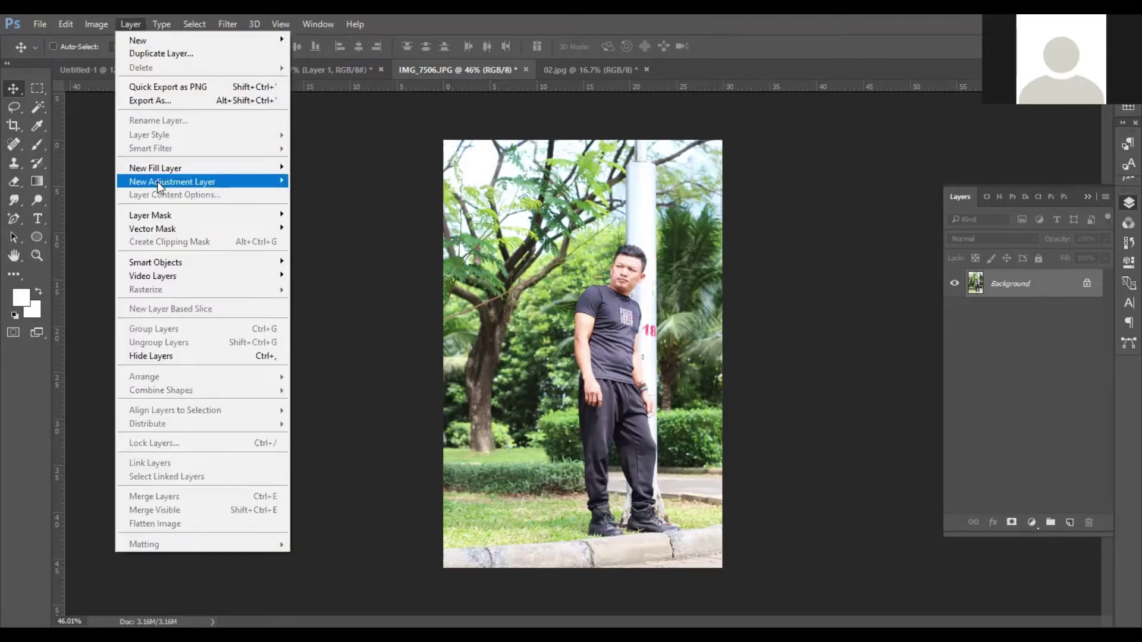
mouse_move(172, 180)
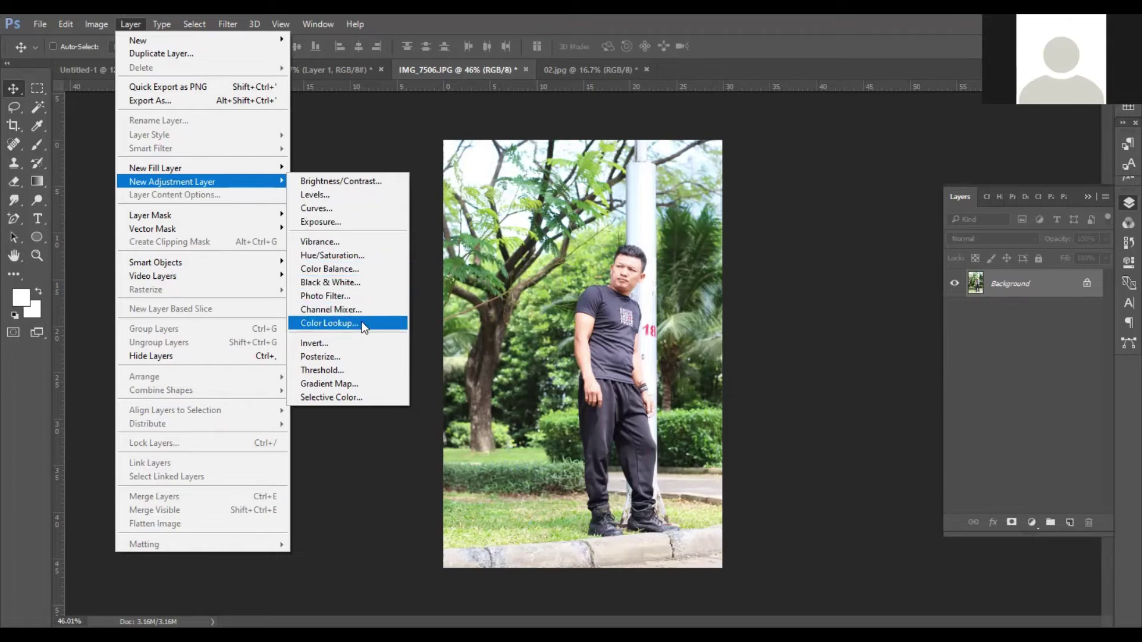
Create a Color Lookup adjustment layer named 'Mau Nghe Thuat'
left_click(324, 324)
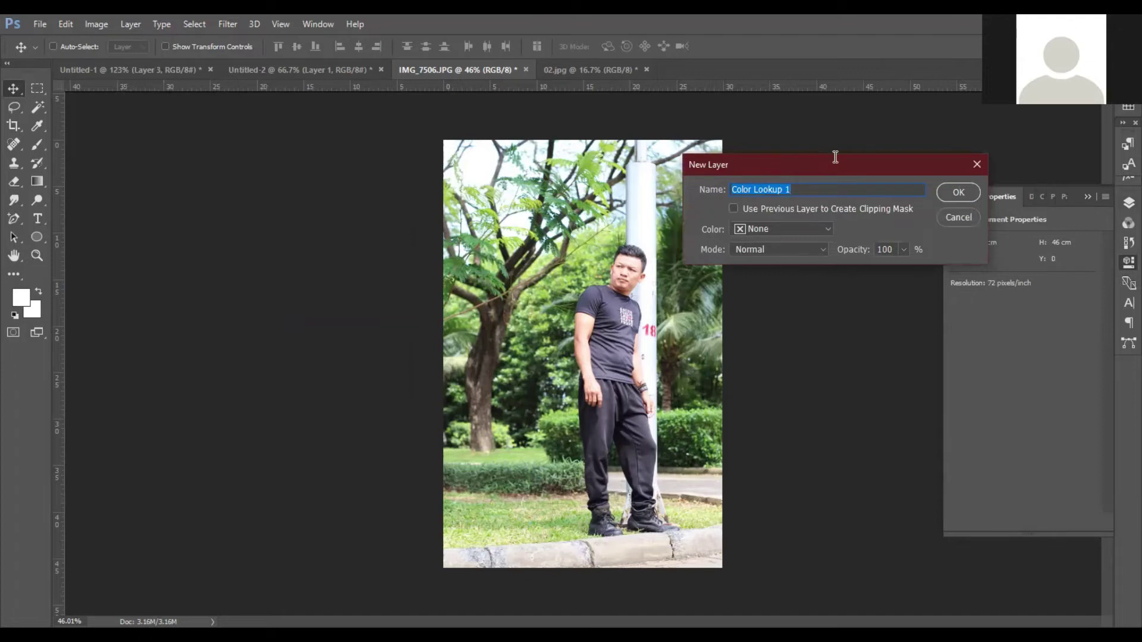
left_click_drag(834, 159, 882, 120)
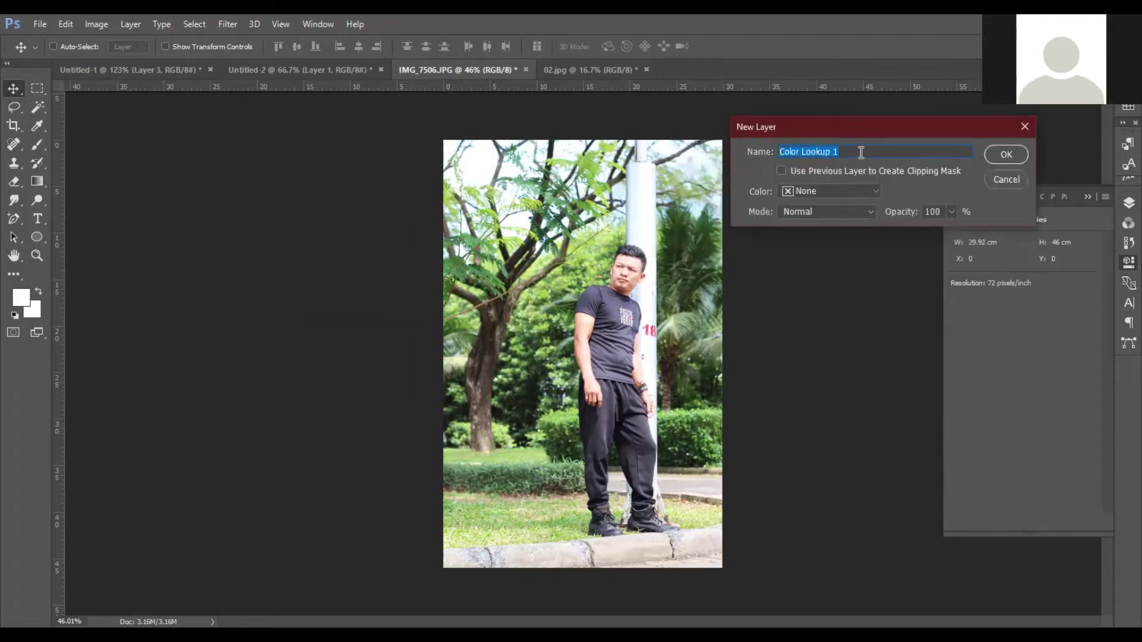
type("Mau Nghe thu")
key("BackSpace")
key("BackSpace")
key("BackSpace")
type("Thuat")
key("Return")
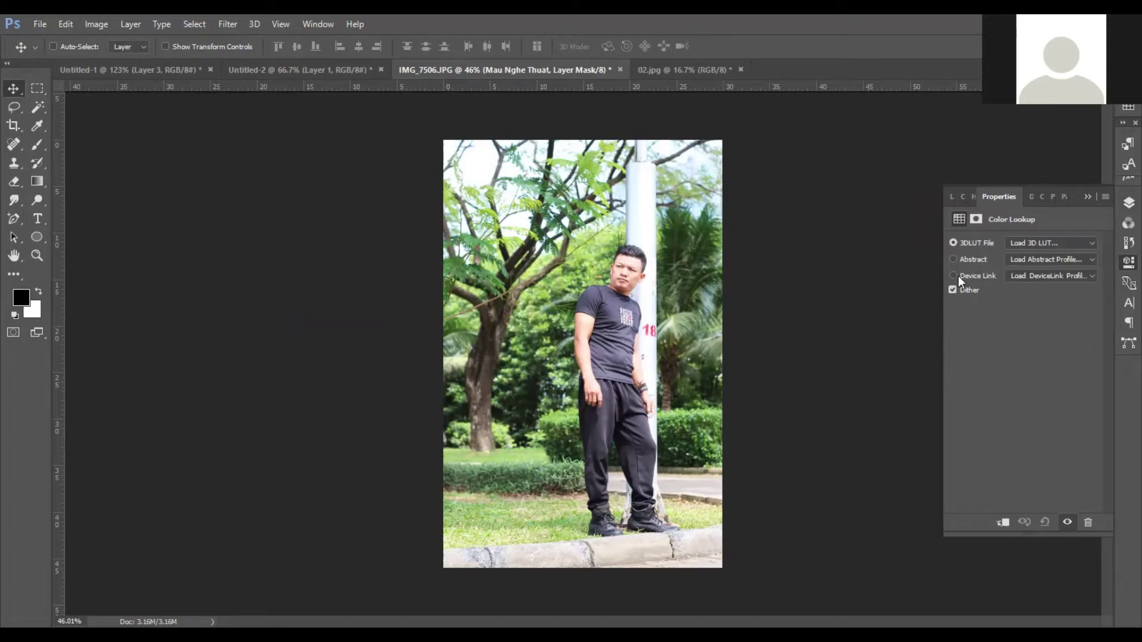
Load the Fuji ETERNA 250D Fuji 3510 look on the Mau Nghe Thuat layer
left_click(1058, 244)
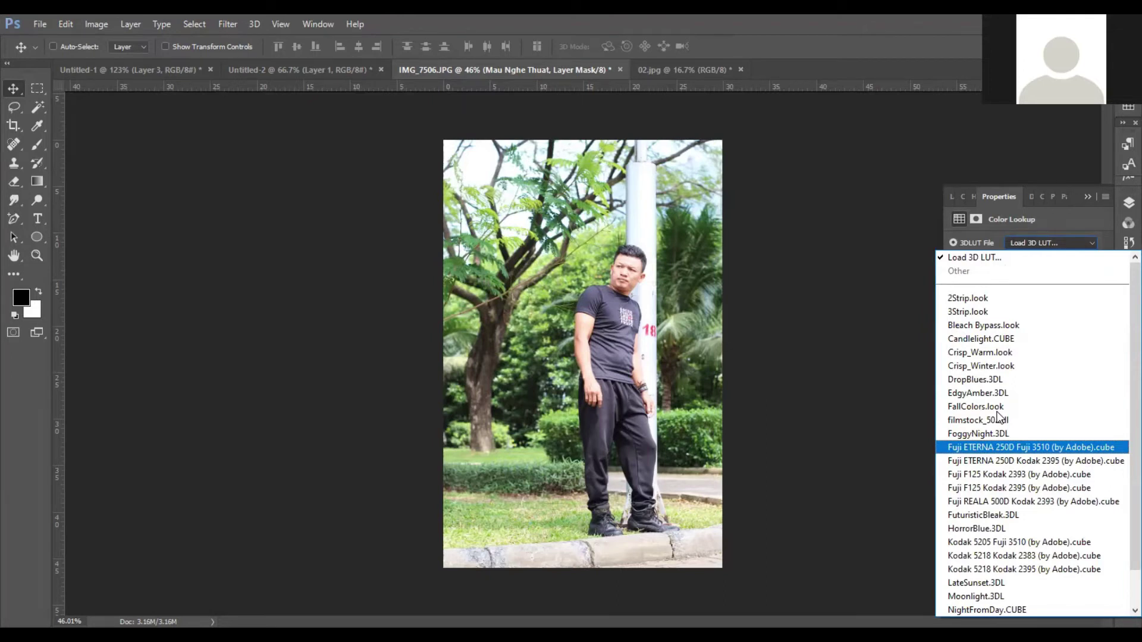
key("Return")
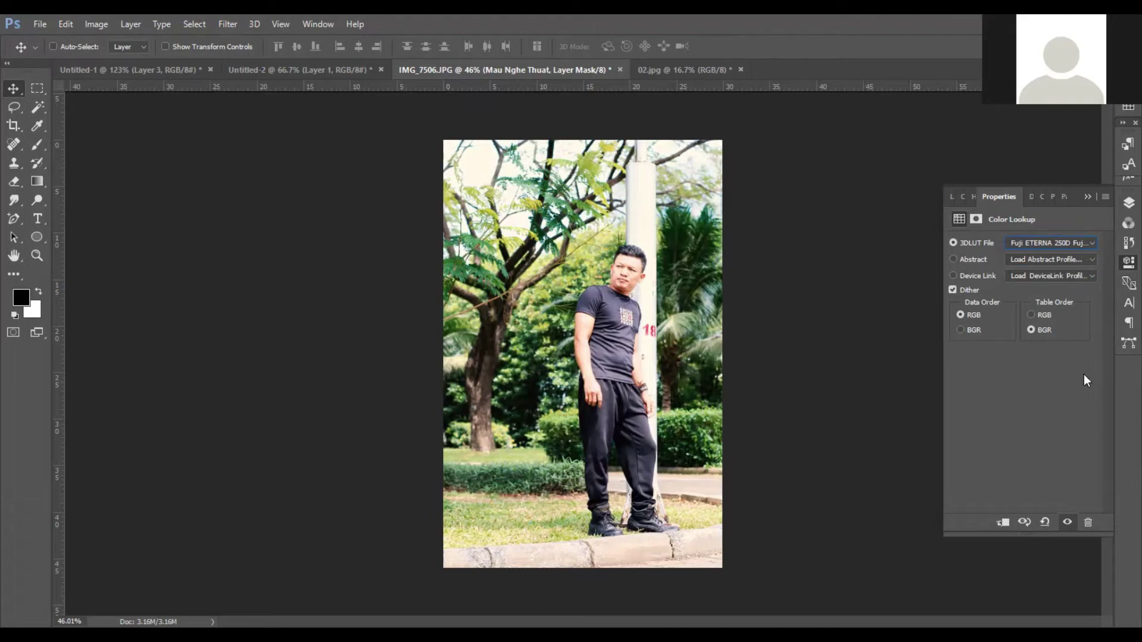
left_click(1124, 204)
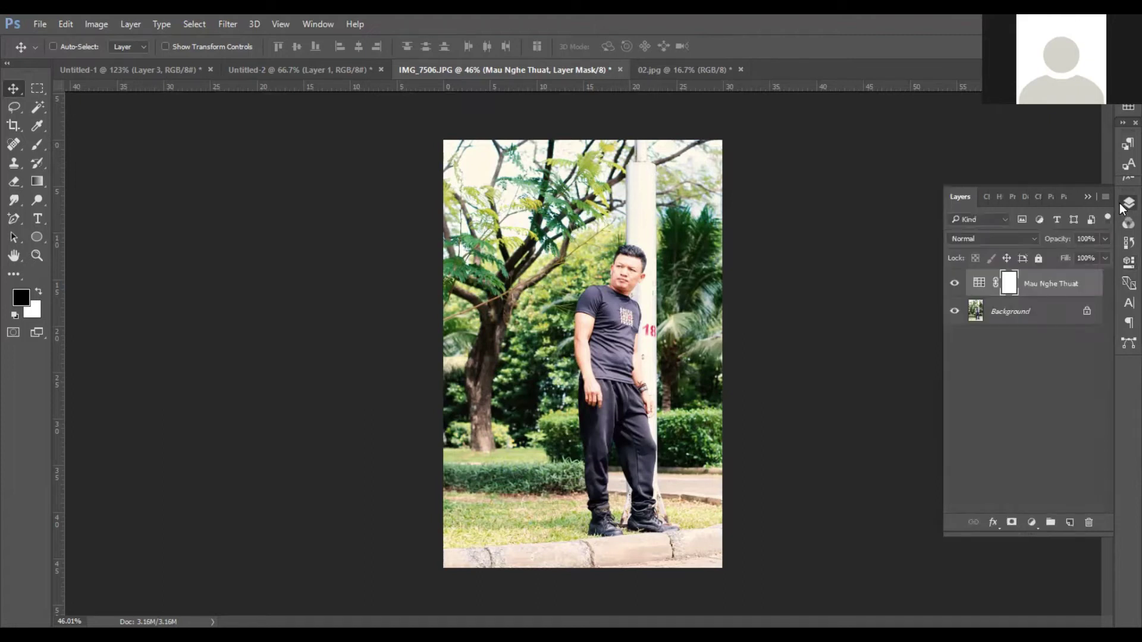
Toggle the Mau Nghe Thuat layer's visibility to compare, leaving it hidden
left_click(1028, 360)
left_click(1041, 285)
left_click(955, 285)
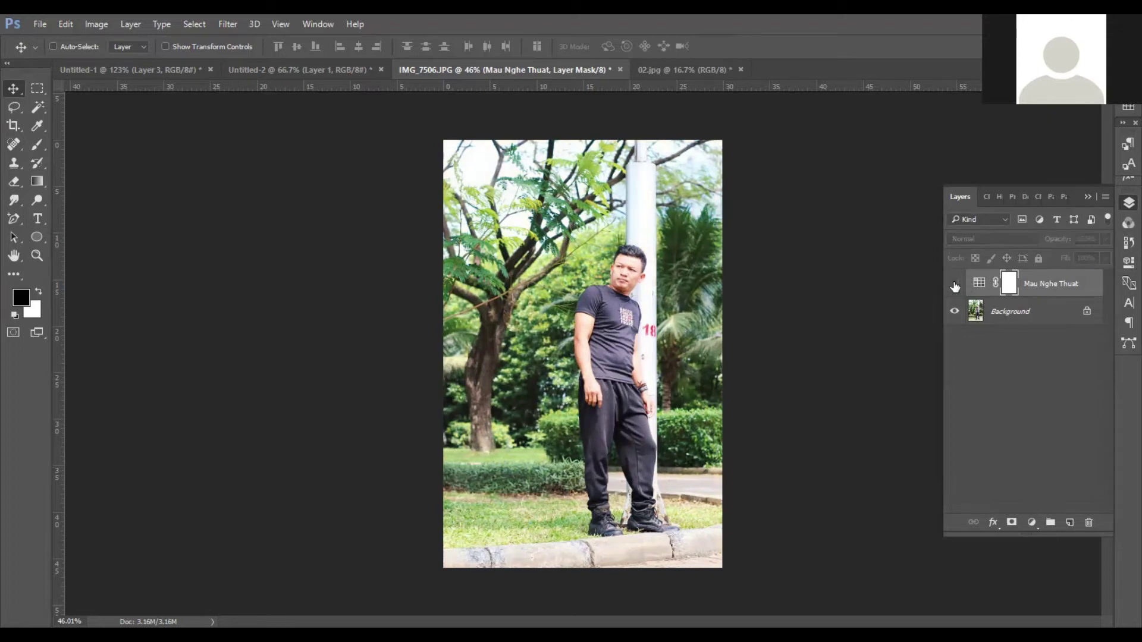
left_click(955, 284)
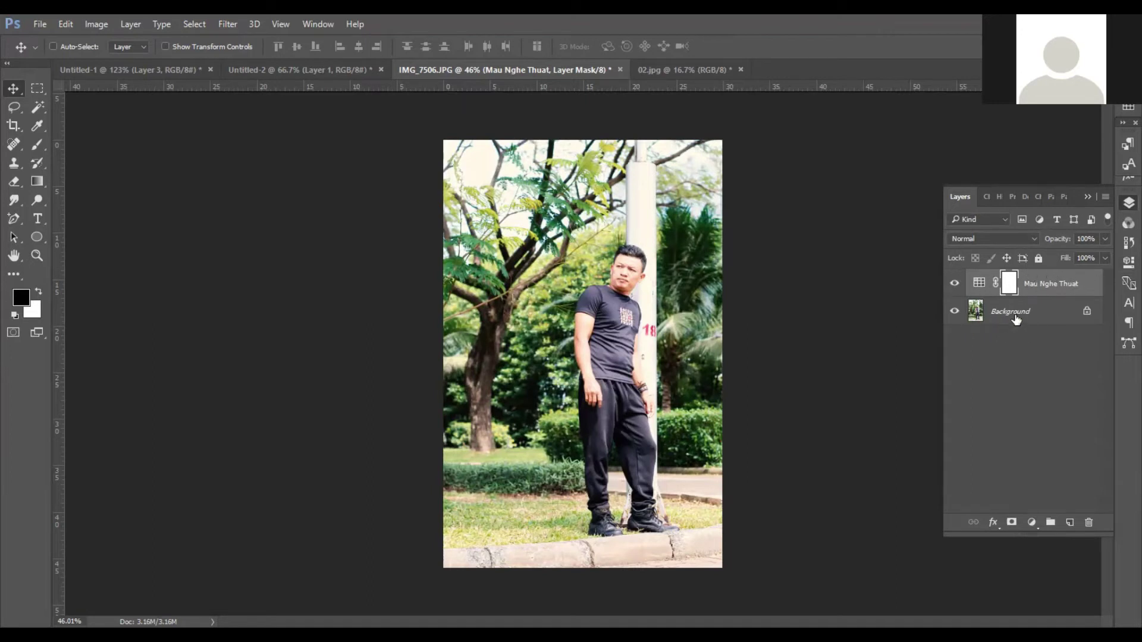
left_click(953, 287)
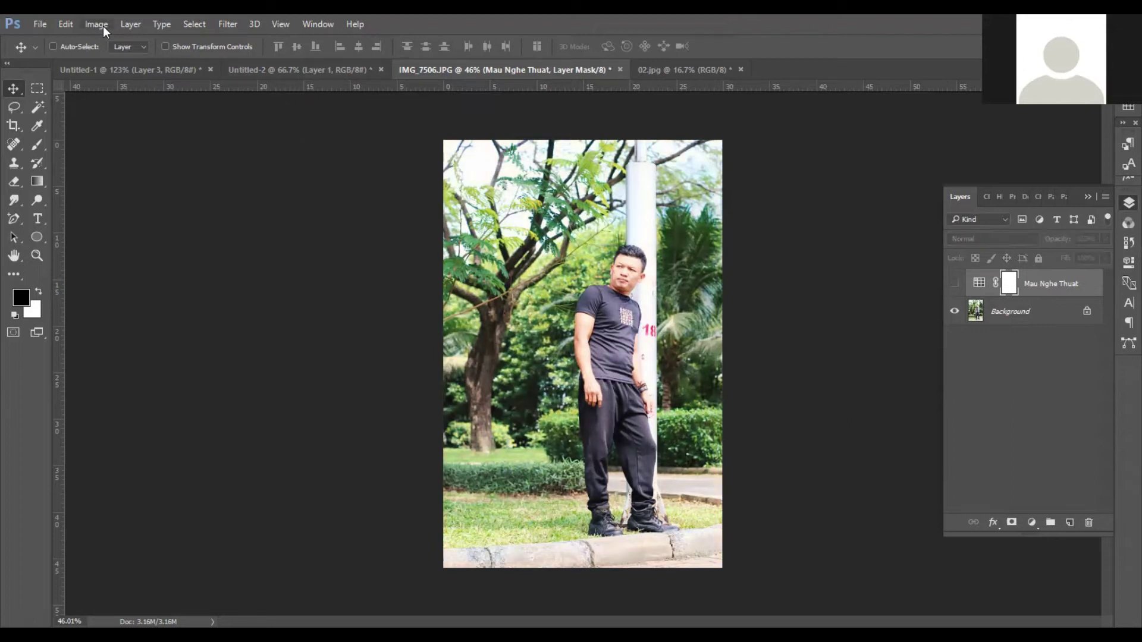
Add another Color Lookup adjustment layer, naming it 'Mau nghe thuat 2'
left_click(128, 25)
mouse_move(173, 181)
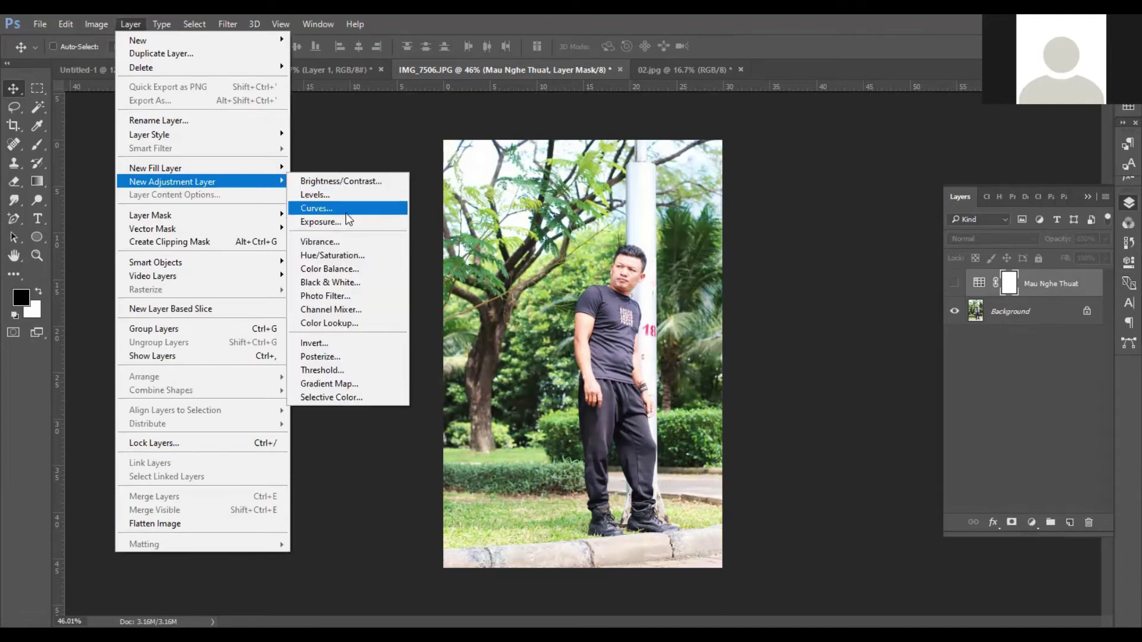
left_click(348, 325)
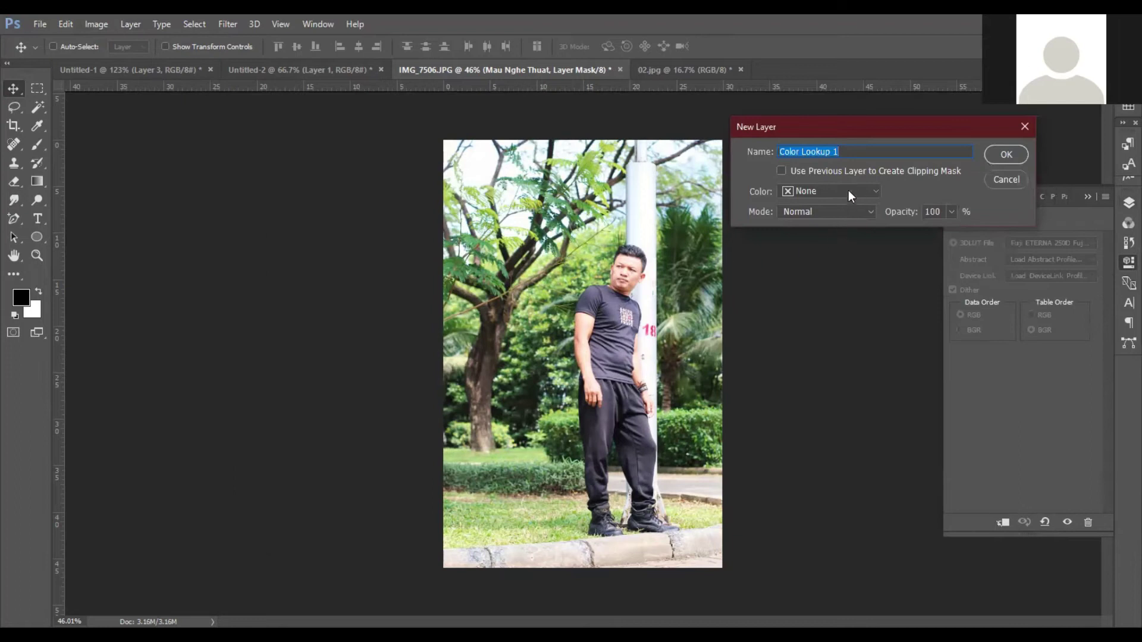
type("Mau nghe thuat 2")
key("Return")
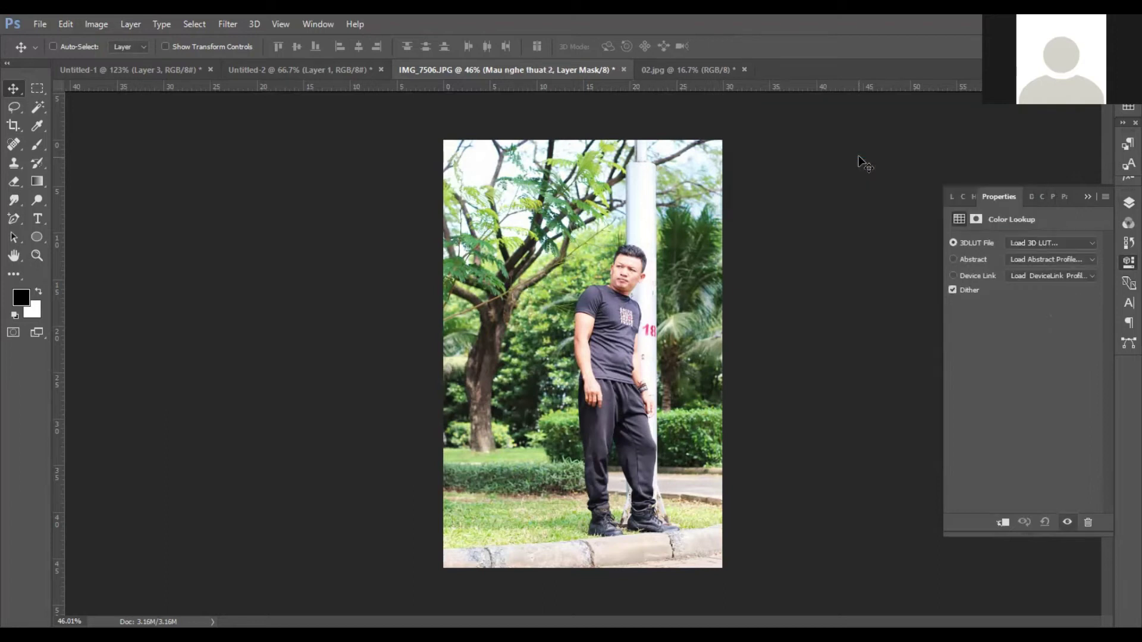
Apply the Fuji ETERNA 250D Kodak 2395 LUT to 'Mau nghe thuat 2' and review other looks
left_click(1083, 244)
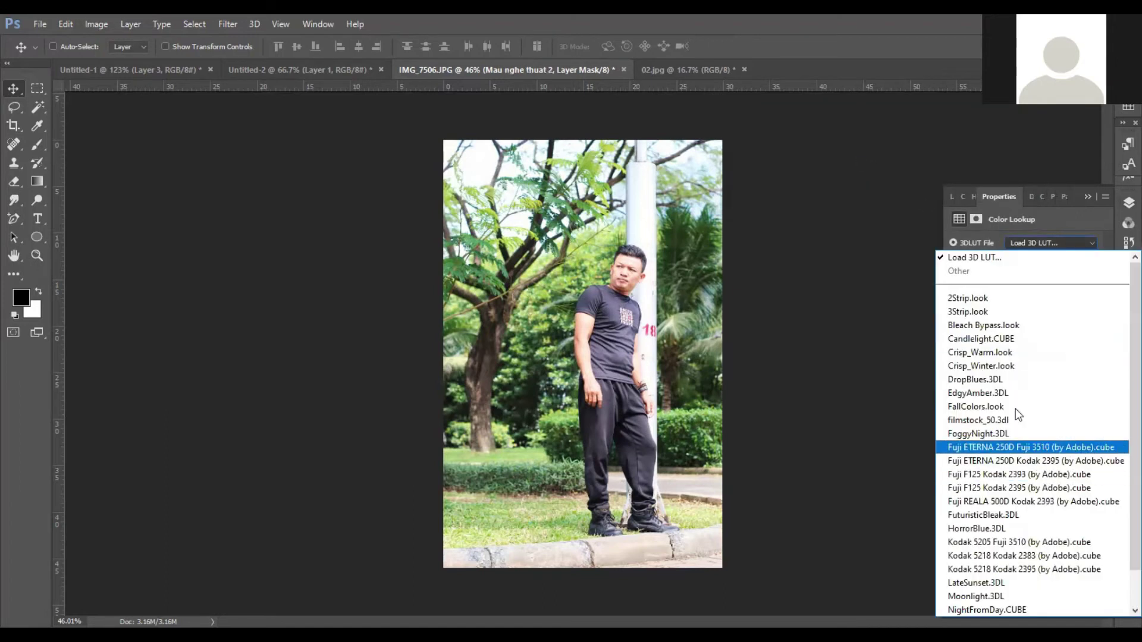
key("Down")
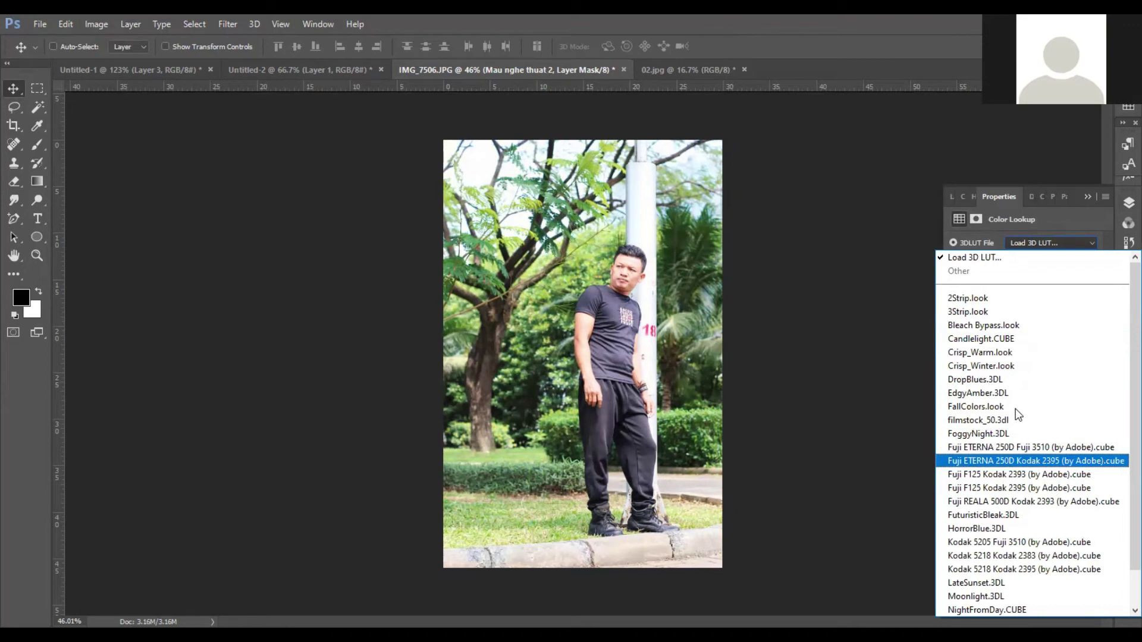
key("Return")
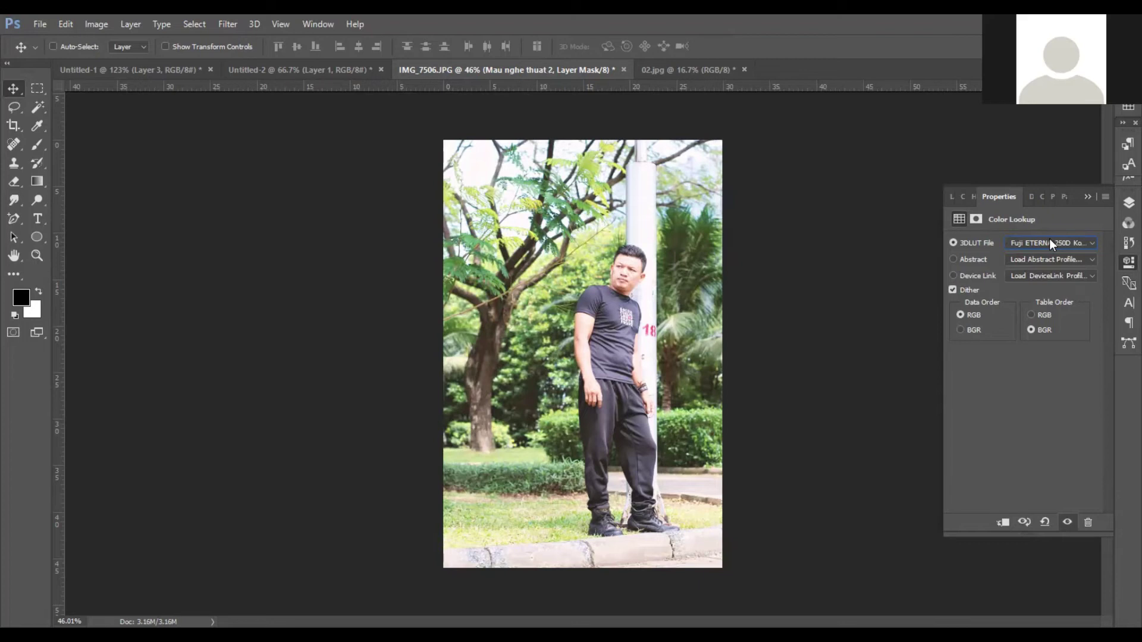
left_click(1050, 241)
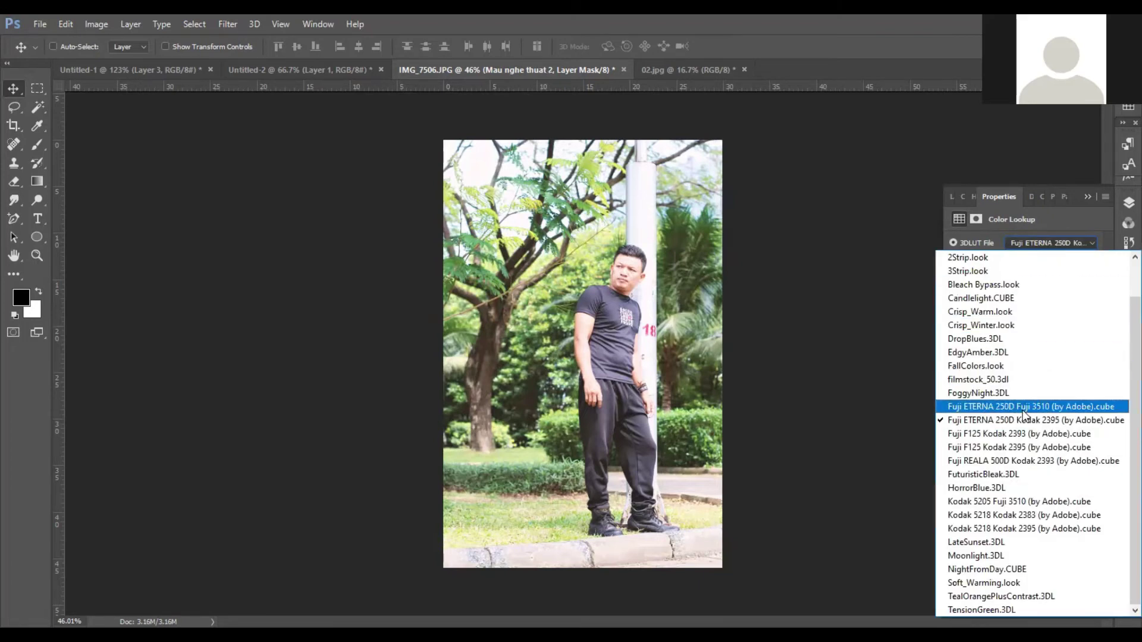
left_click(1022, 415)
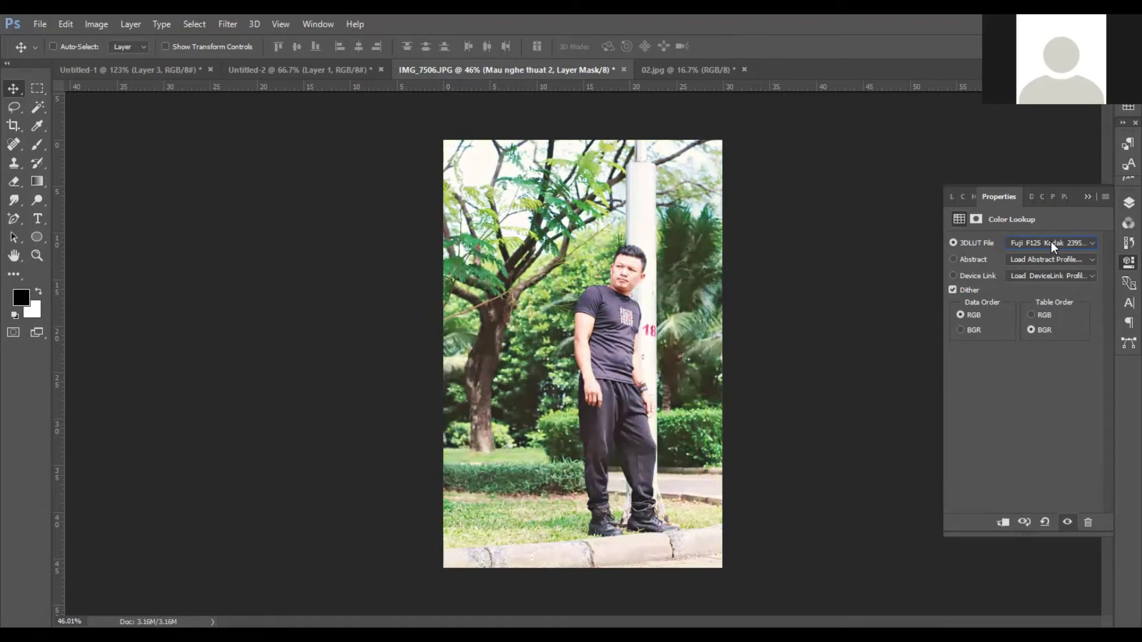
Cycle LUTs from FuturisticBleak to TealOrangePlusContrast, settling on LateSunset.3DL
key("Down")
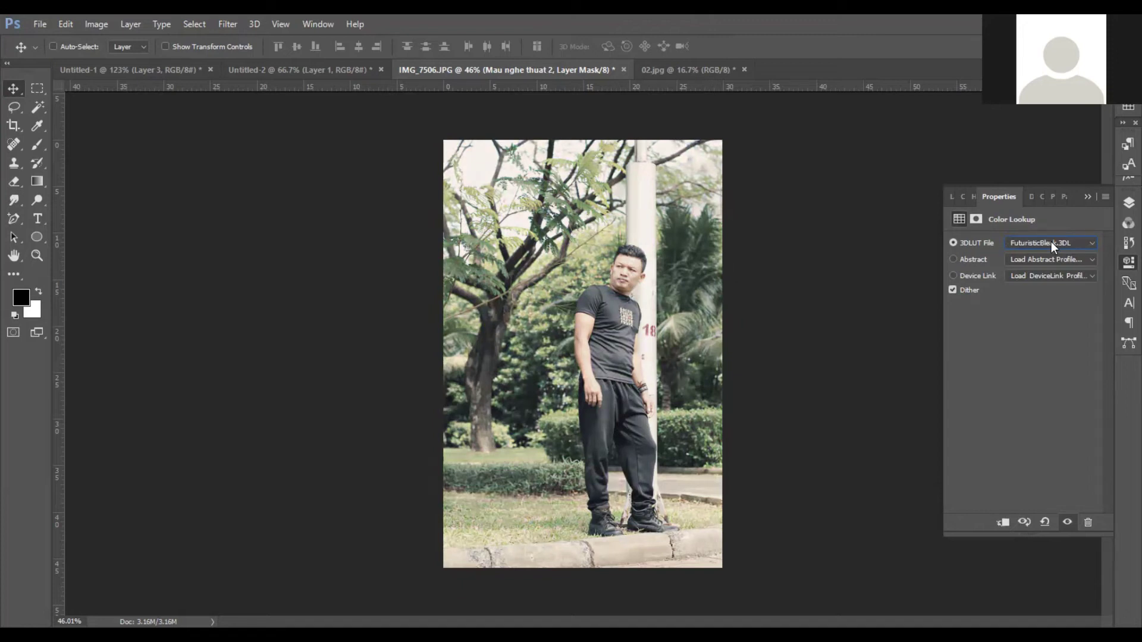
key("Down")
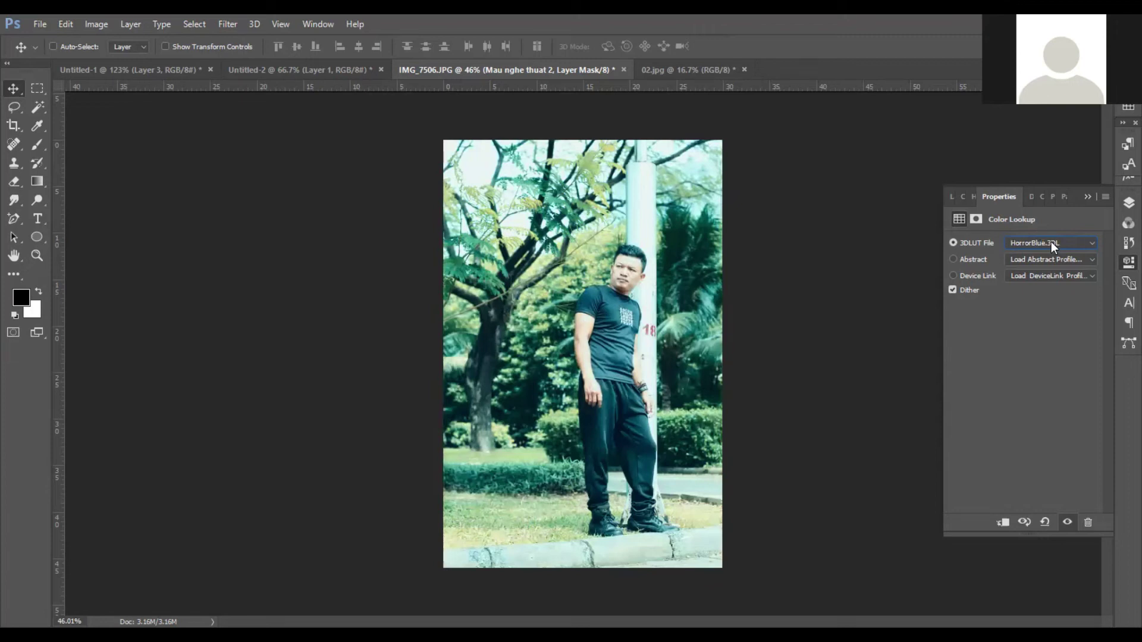
key("Down")
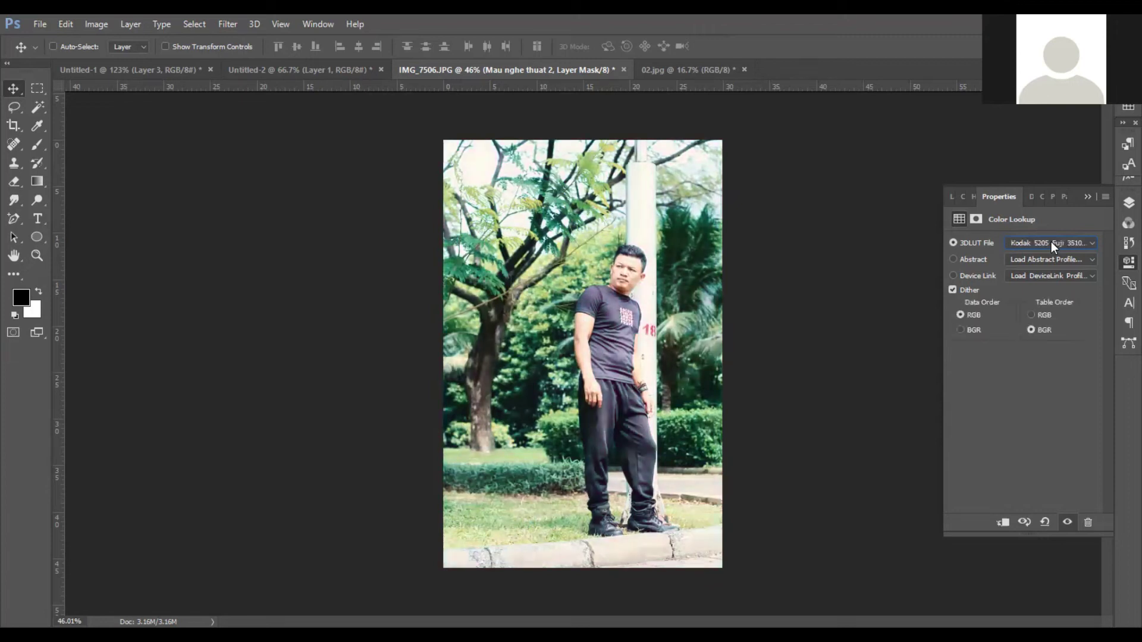
key("Down")
key("Down")
key("Down")
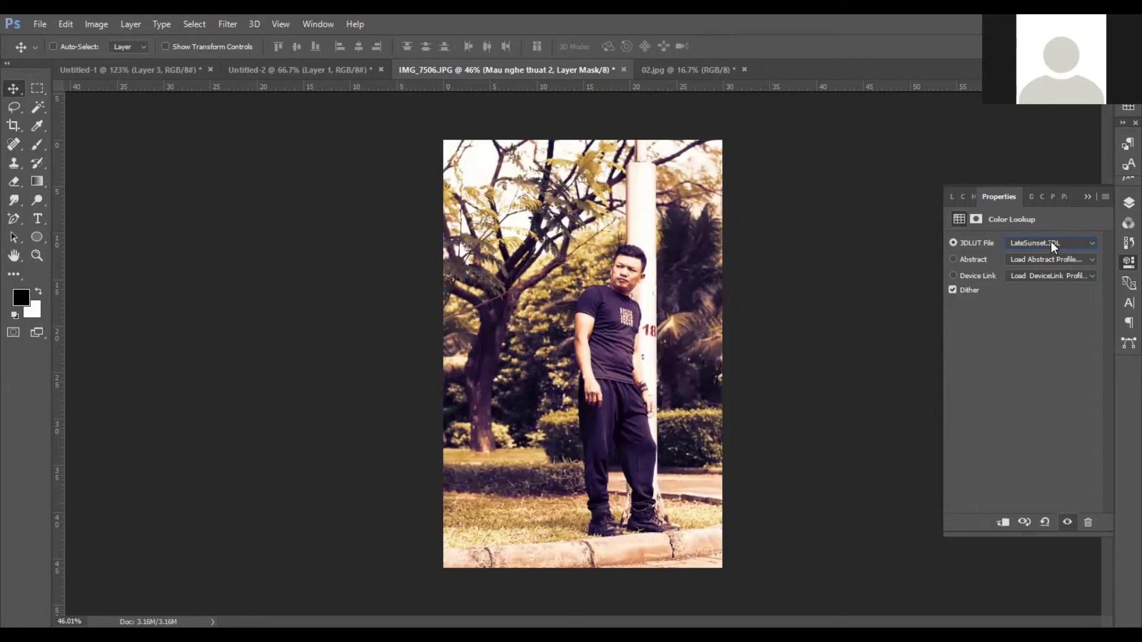
key("Down")
key("Down")
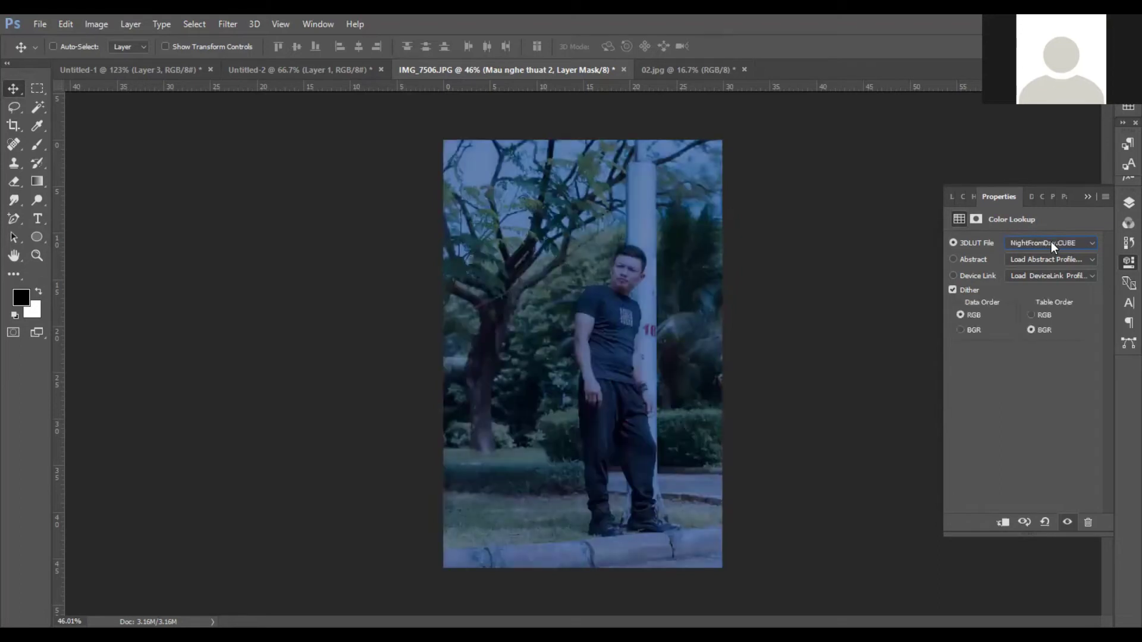
key("Down")
key("Down")
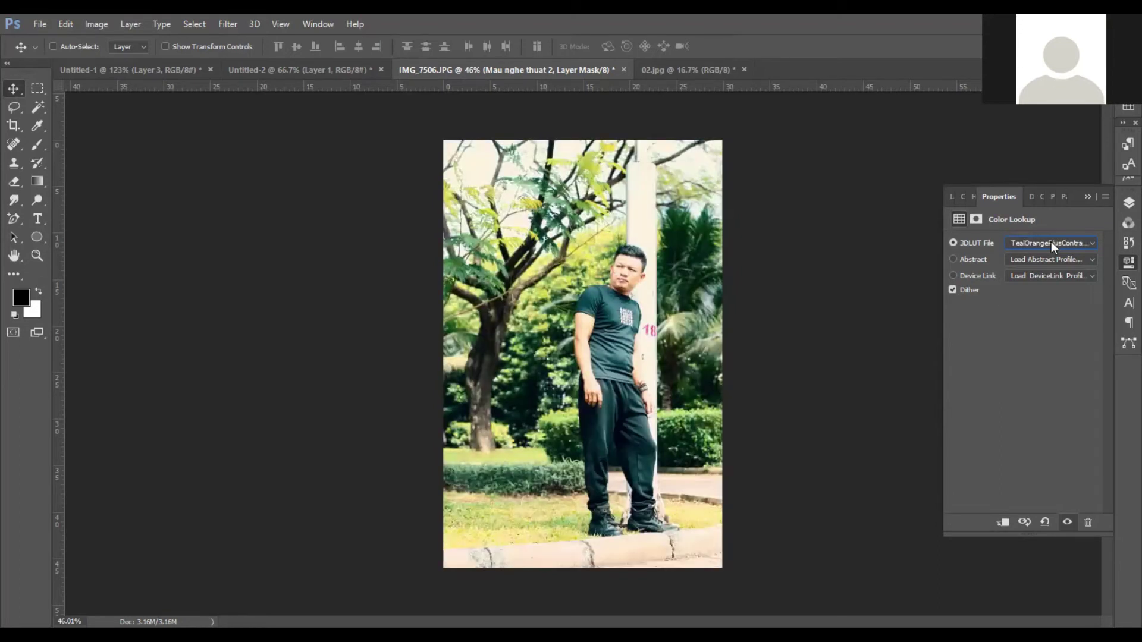
key("Down")
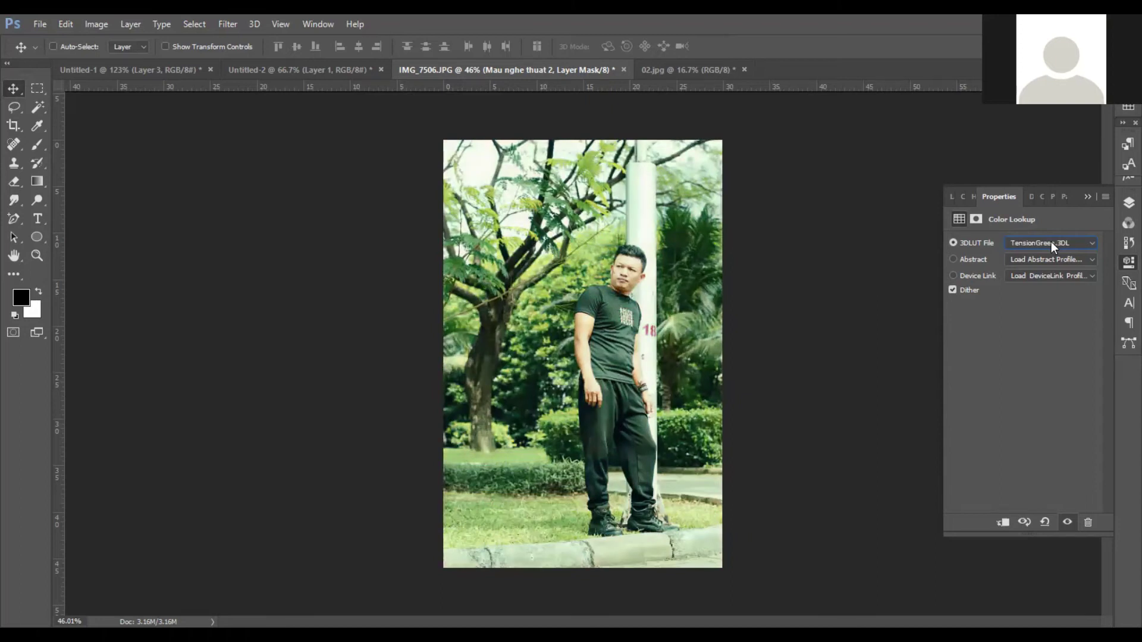
key("Up")
key("Up")
key("Up")
key("Up")
key("Up")
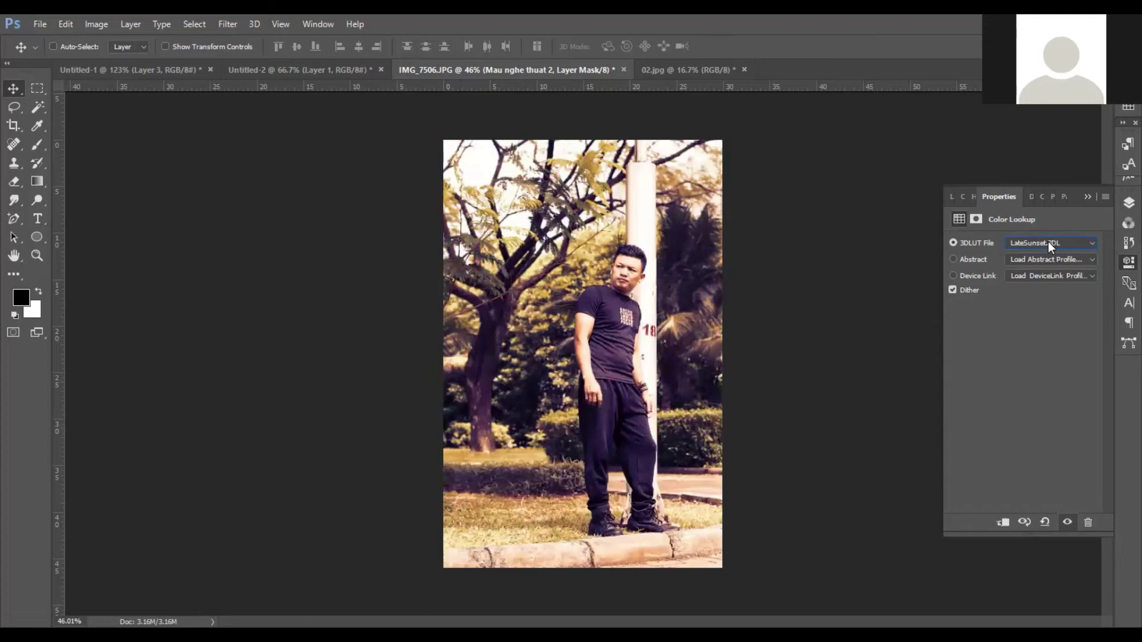
Compare the Mau nghe thuat 2 and Mau Nghe Thuat looks, leaving both hidden with Background selected
left_click(1122, 203)
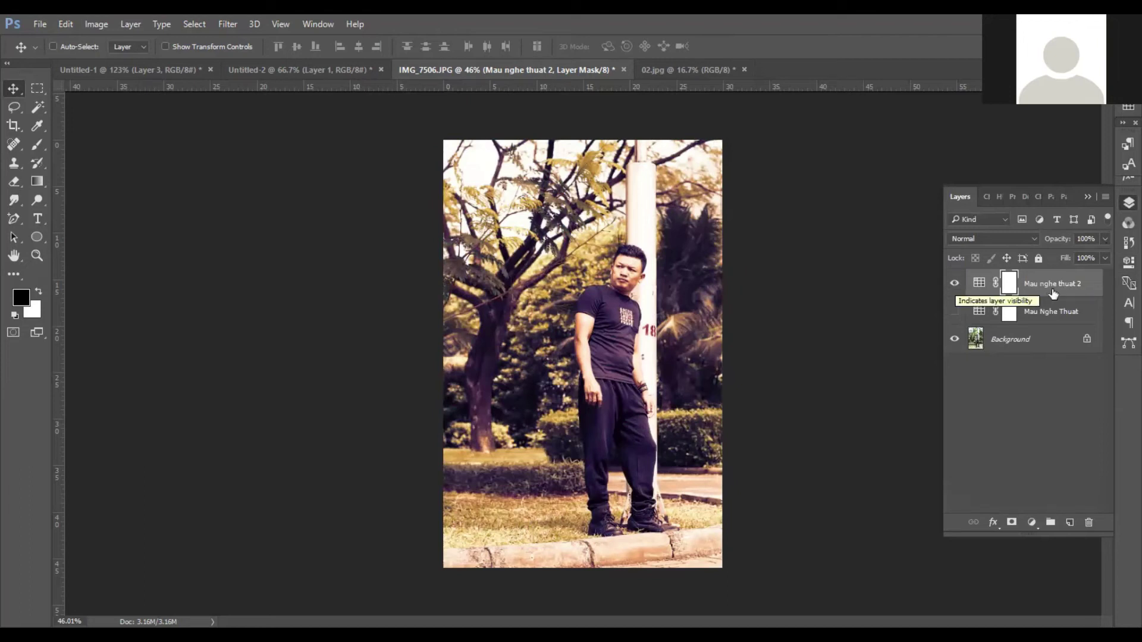
left_click(953, 284)
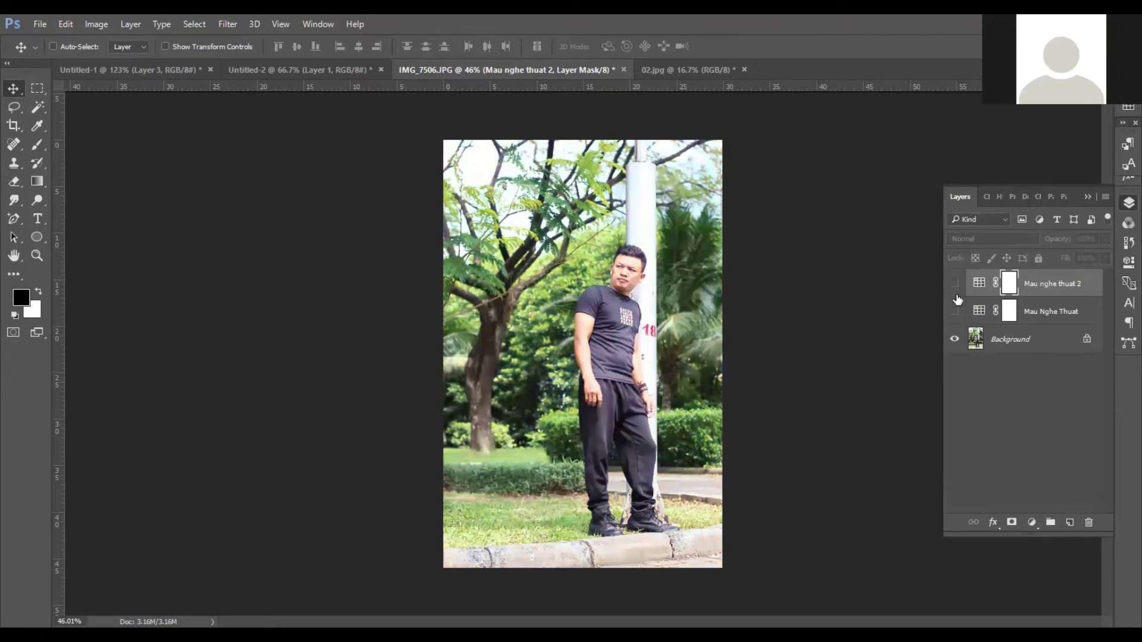
left_click(955, 311)
left_click(955, 284)
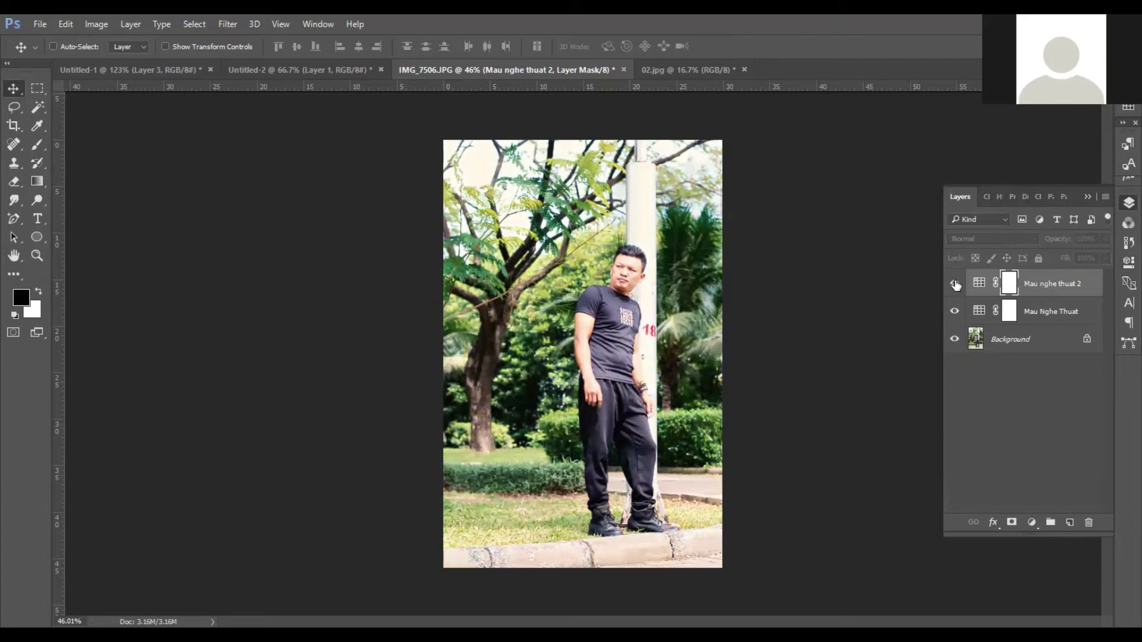
left_click(955, 283)
left_click(984, 340)
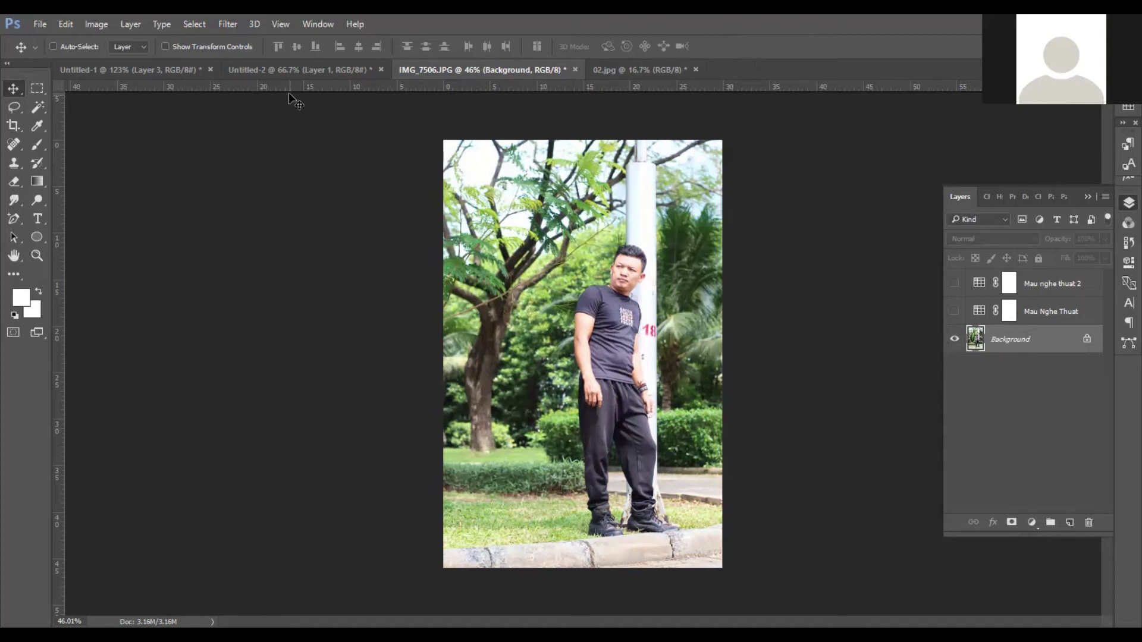
Copy the cartoon torso layer from Untitled-2 into IMG_7506.JPG and move it over the man
left_click(300, 70)
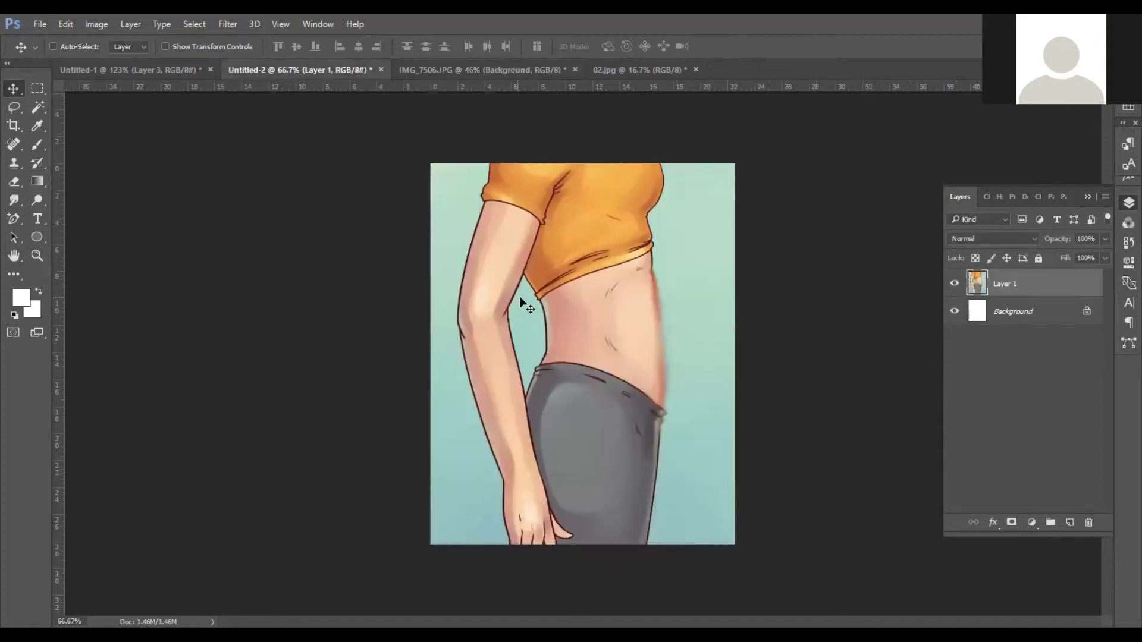
left_click(629, 71)
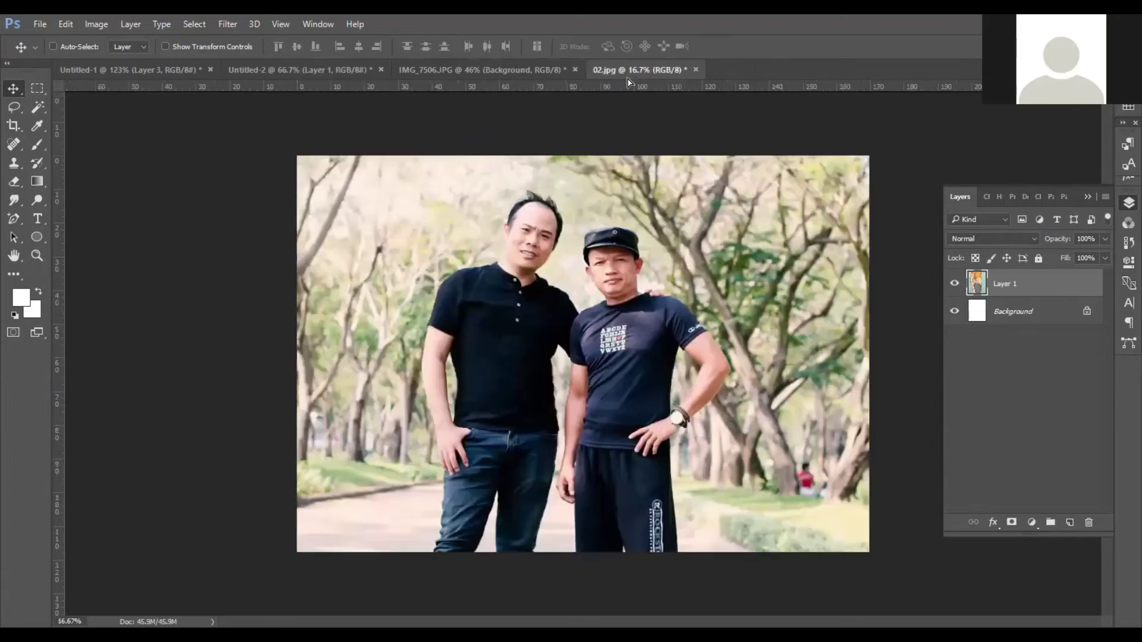
left_click(449, 71)
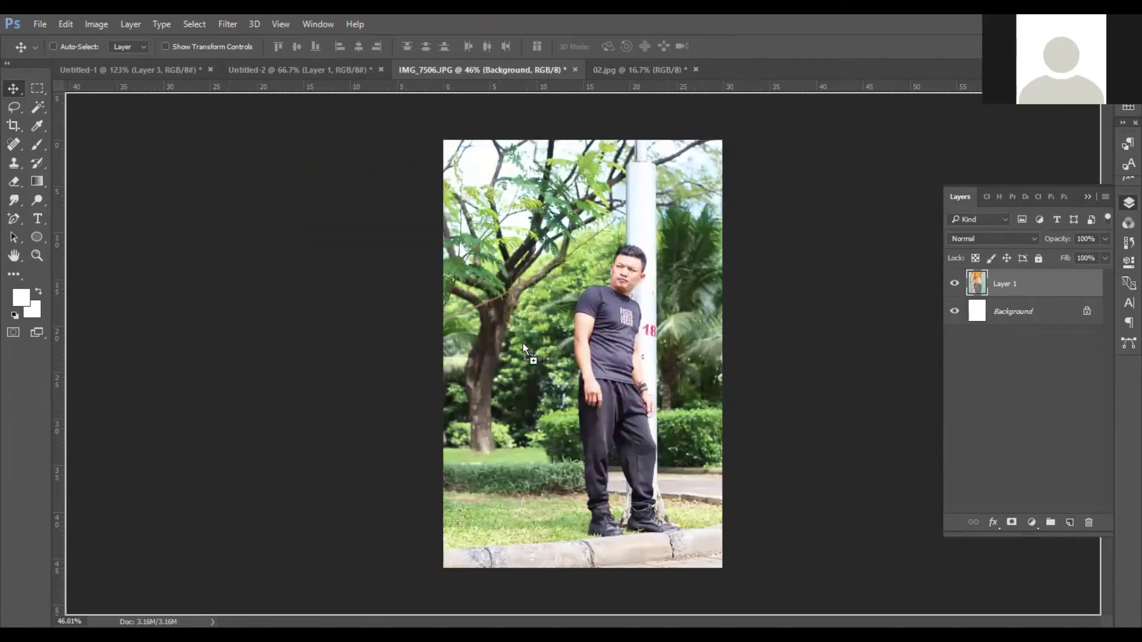
left_click_drag(449, 70, 522, 344)
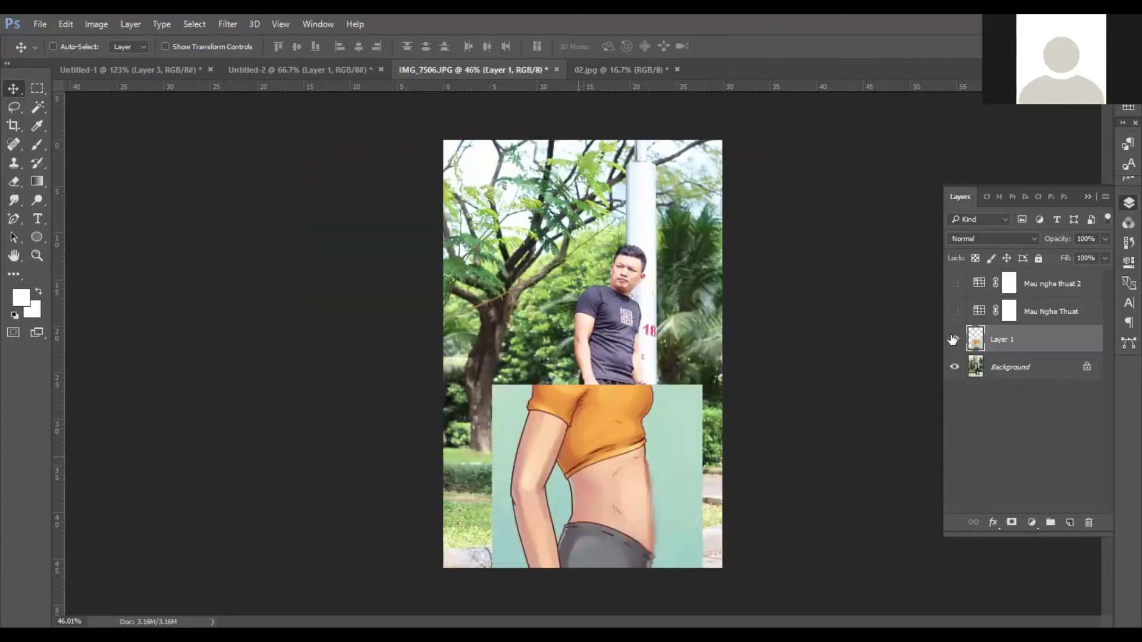
left_click_drag(710, 452, 696, 310)
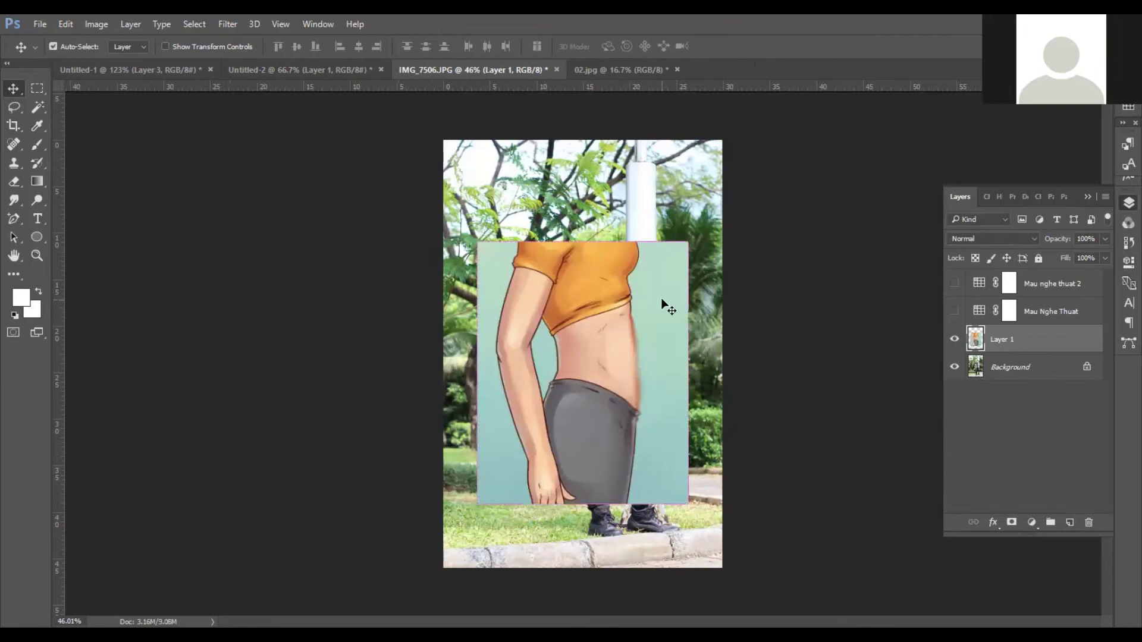
Scale the torso up to cover the whole canvas and preview the Mau nghe thuat 2 look on it
key("ctrl+t")
left_click_drag(476, 236, 393, 132)
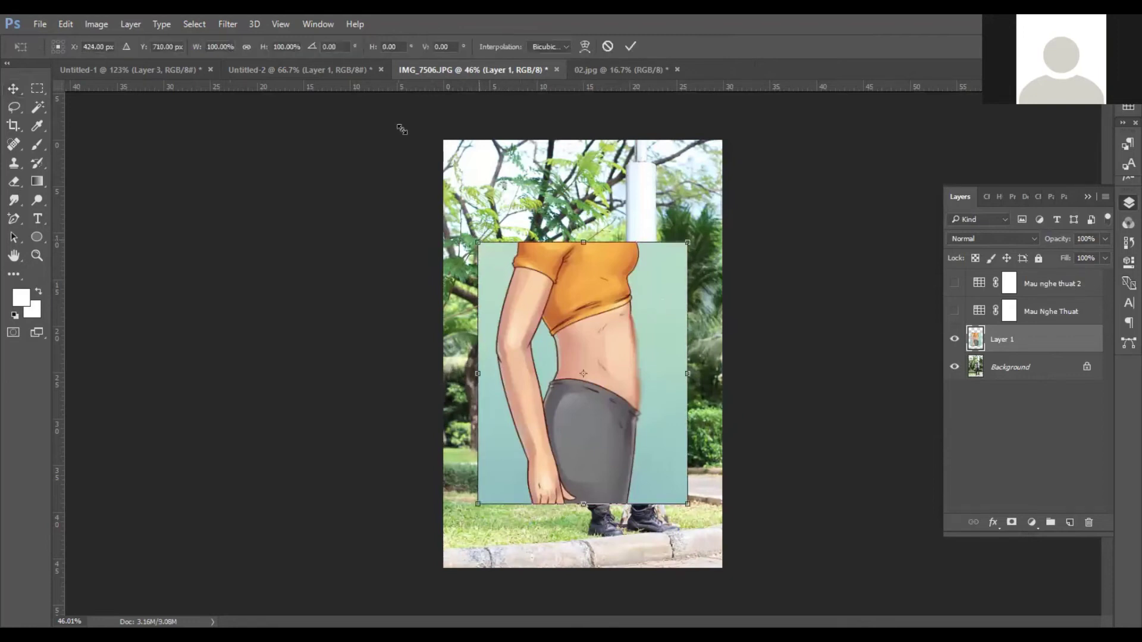
left_click_drag(693, 512, 745, 571)
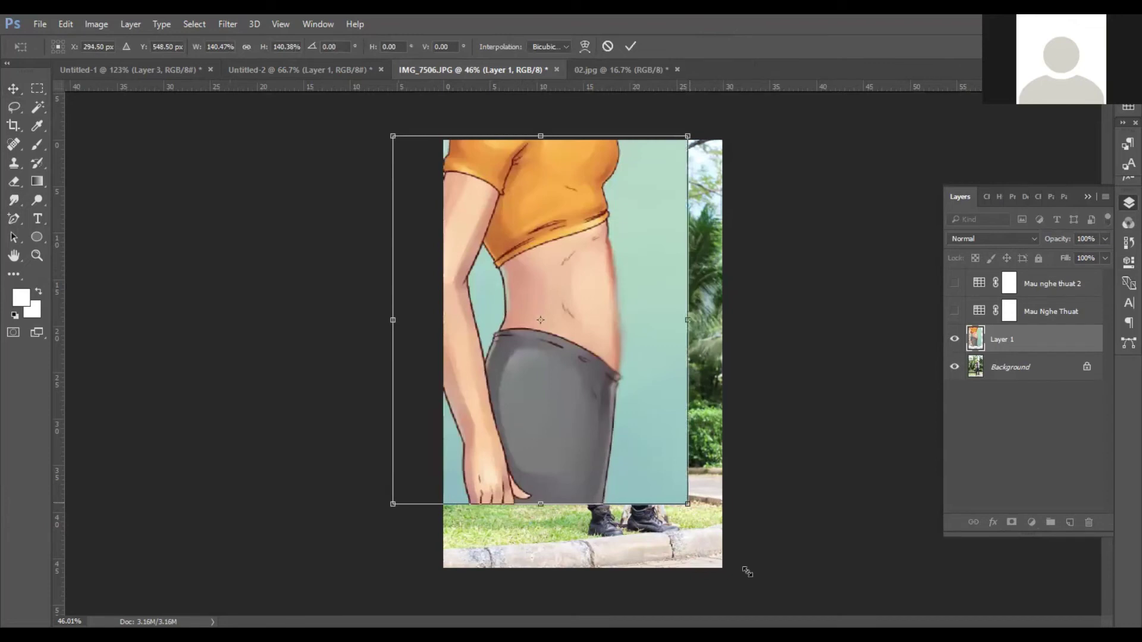
key("Return")
left_click(954, 284)
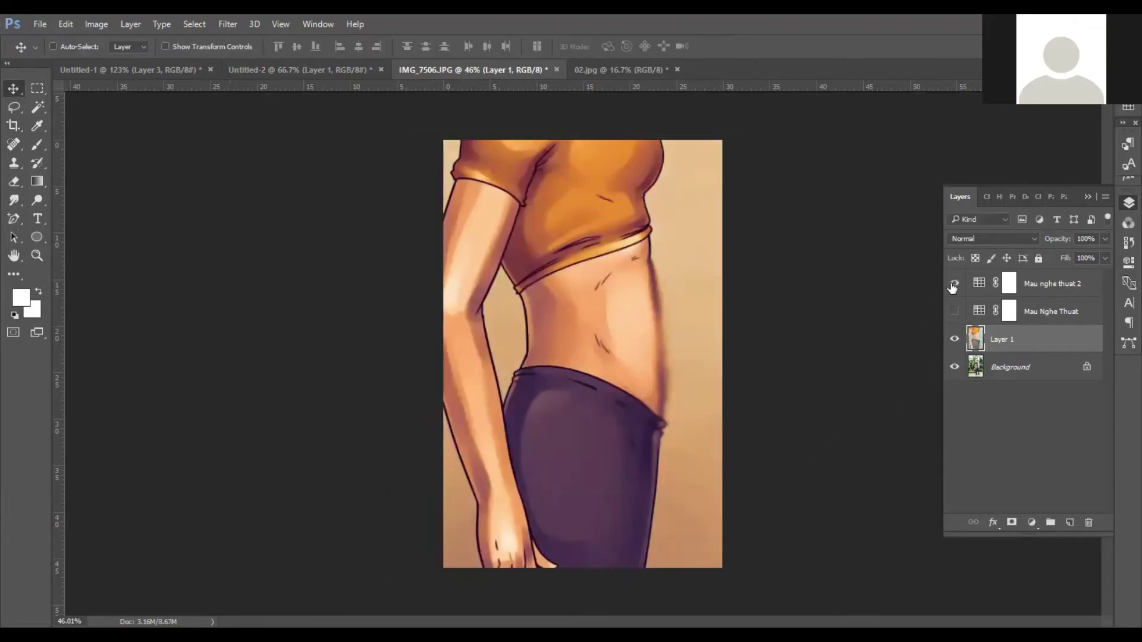
left_click(953, 284)
Compare both looks on the torso, leaving Mau Nghe Thuat visible and selected and Mau nghe thuat 2 hidden
left_click(954, 311)
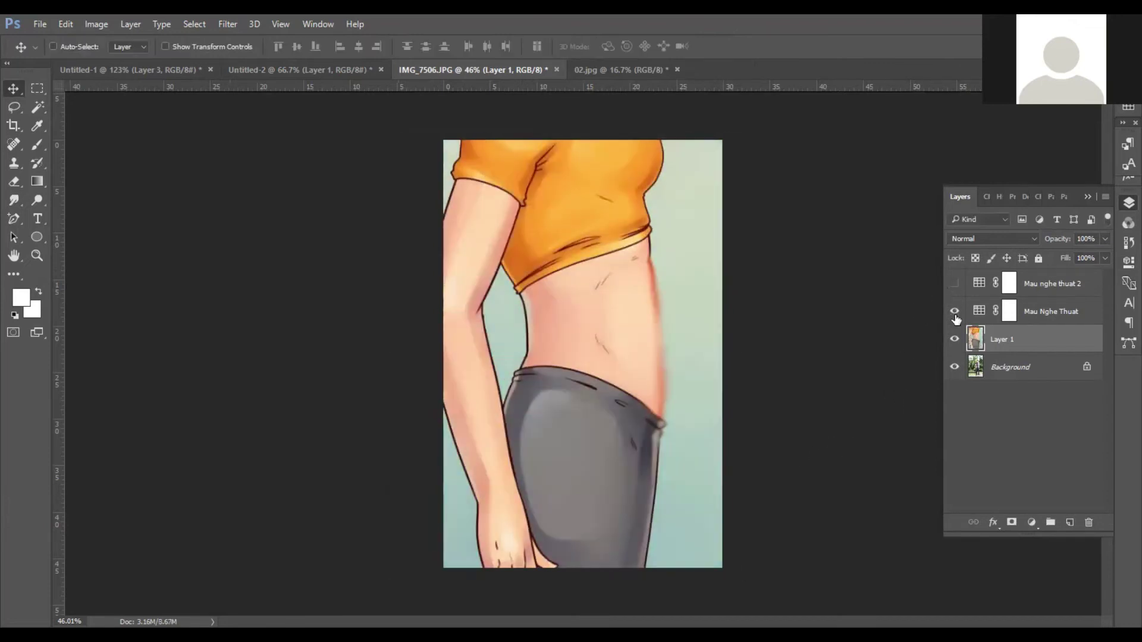
left_click(954, 311)
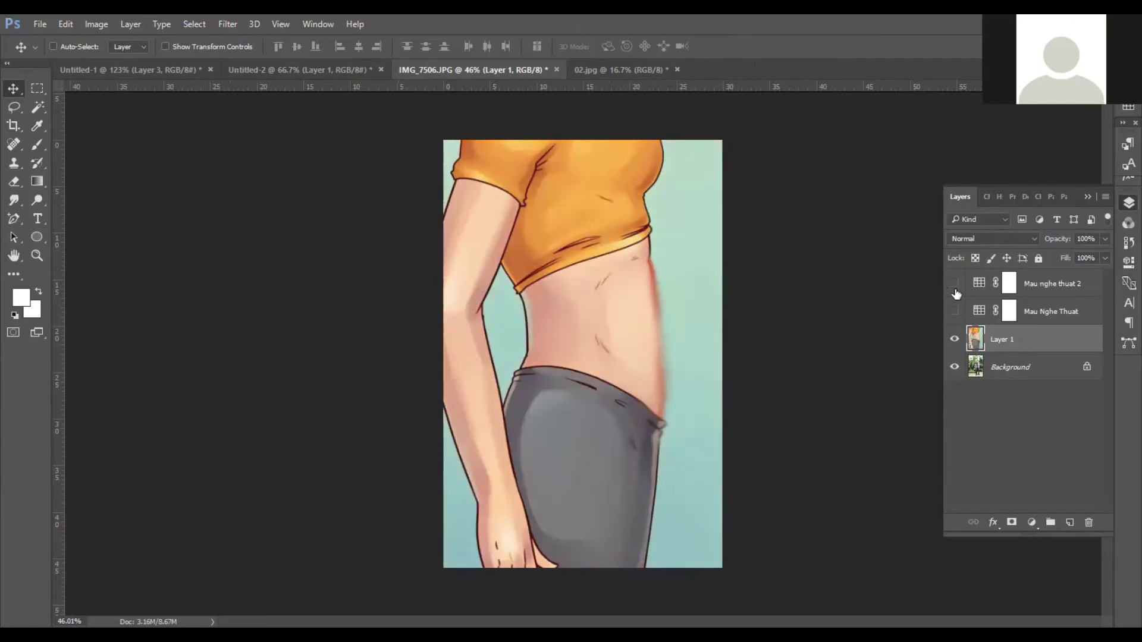
left_click(953, 284)
left_click(953, 285)
left_click(1038, 313)
left_click(955, 312)
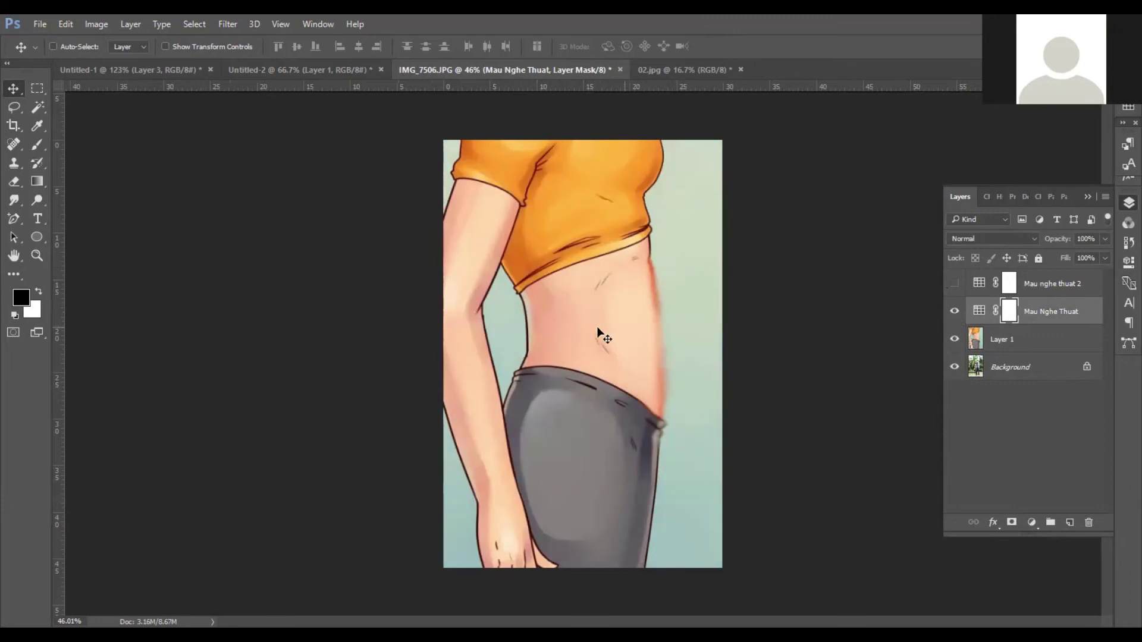
left_click(1027, 367)
left_click(1011, 340)
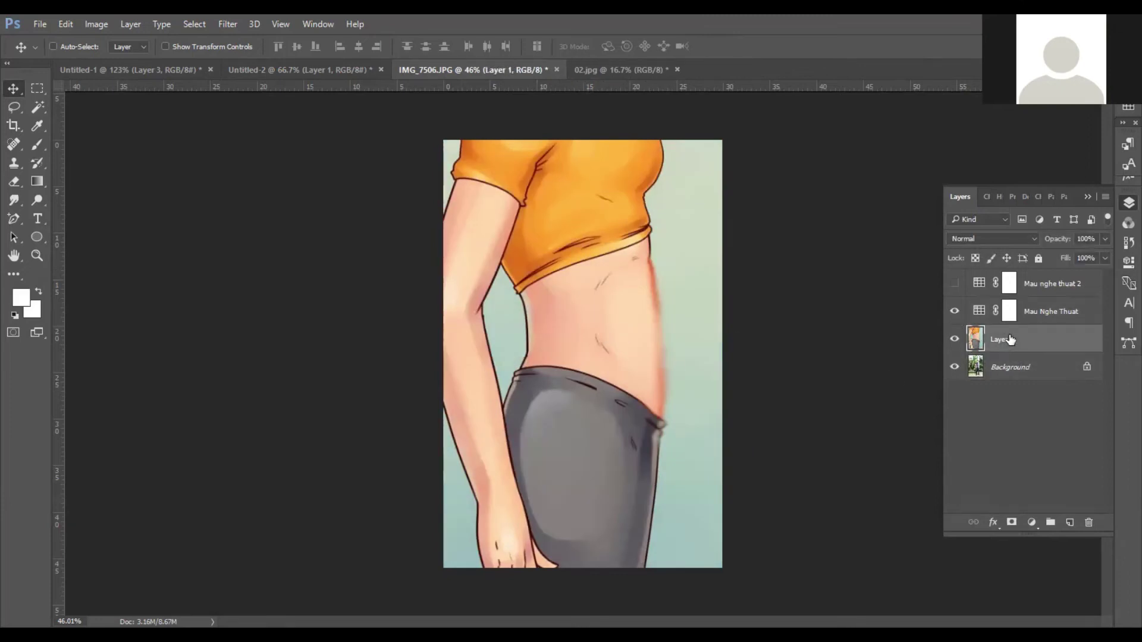
left_click(1033, 318)
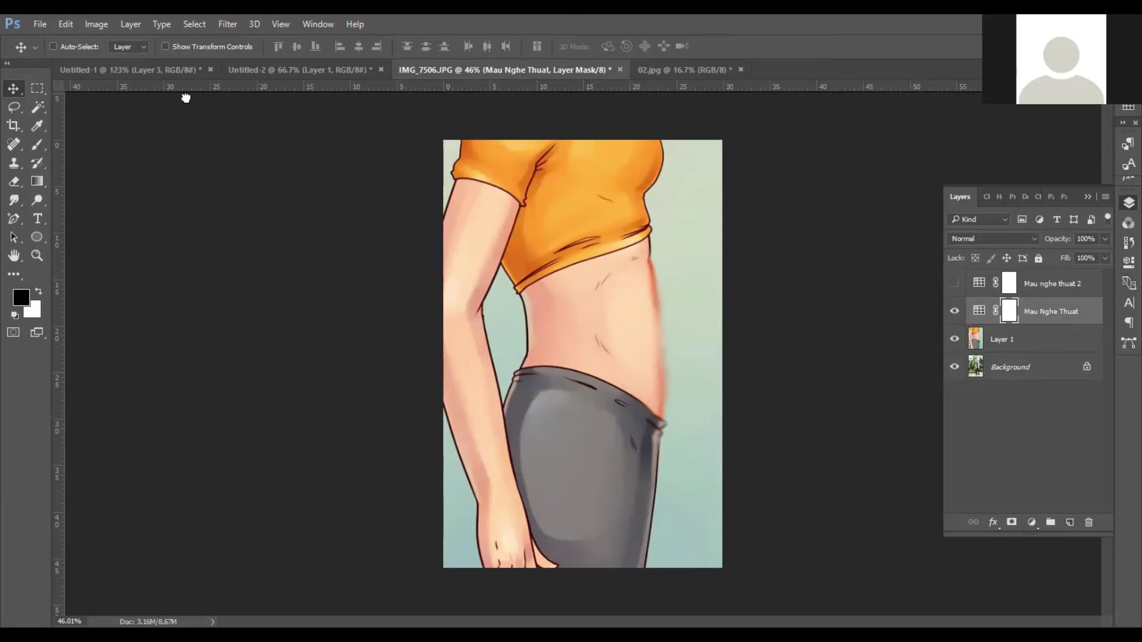
Copy the Mau Nghe Thuat layer into the Untitled-1 face photo, hide Layer 3, and compare the look
left_click_drag(528, 305, 528, 305)
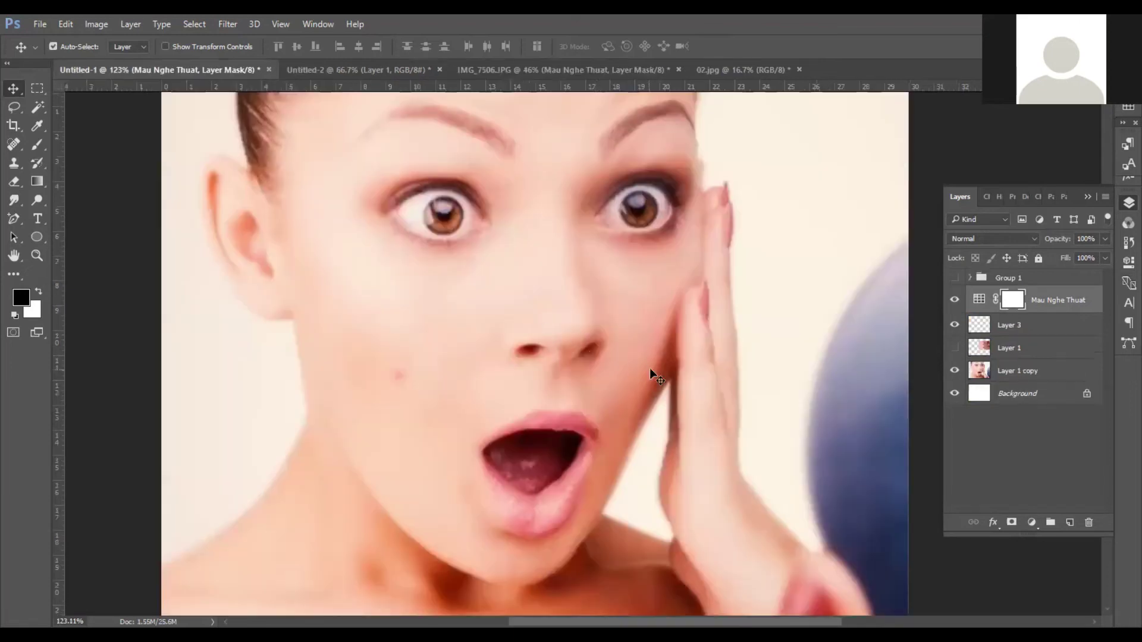
key("ctrl+0")
left_click(955, 324)
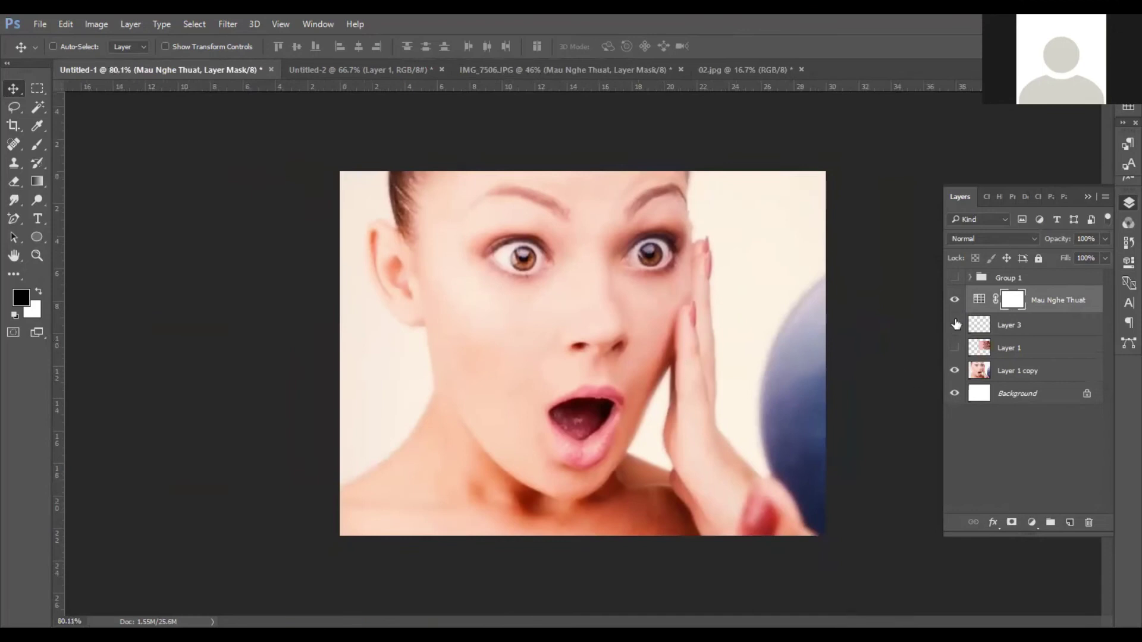
left_click(954, 300)
Review the open documents, then hide Layer 1 in IMG_7506.JPG and select the Mau Nghe Thuat layer
left_click(751, 68)
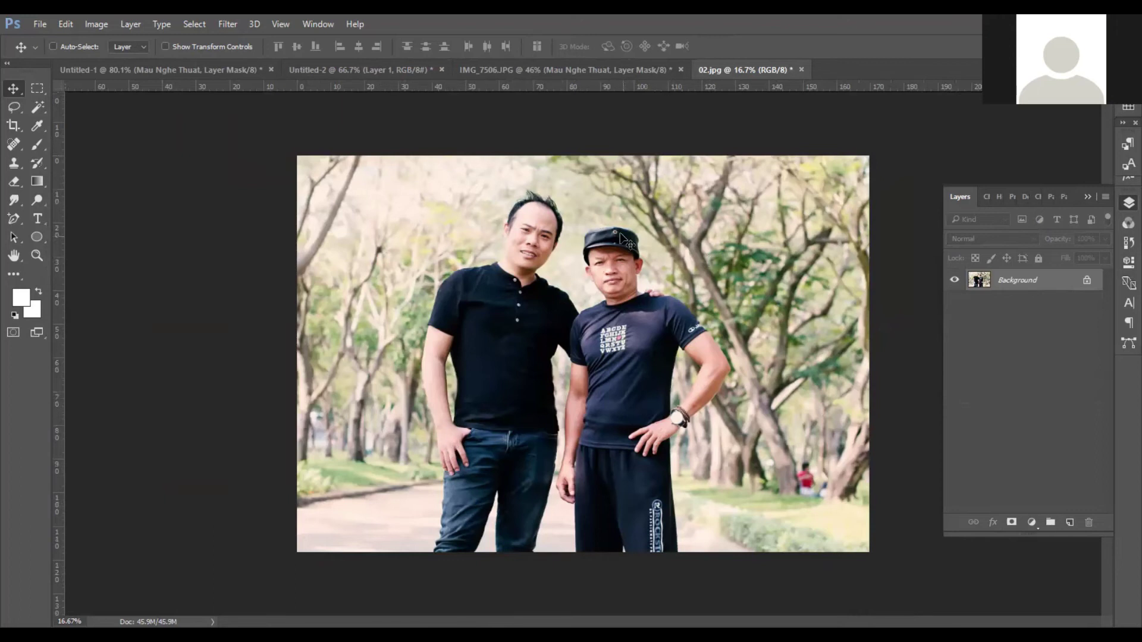
left_click(591, 71)
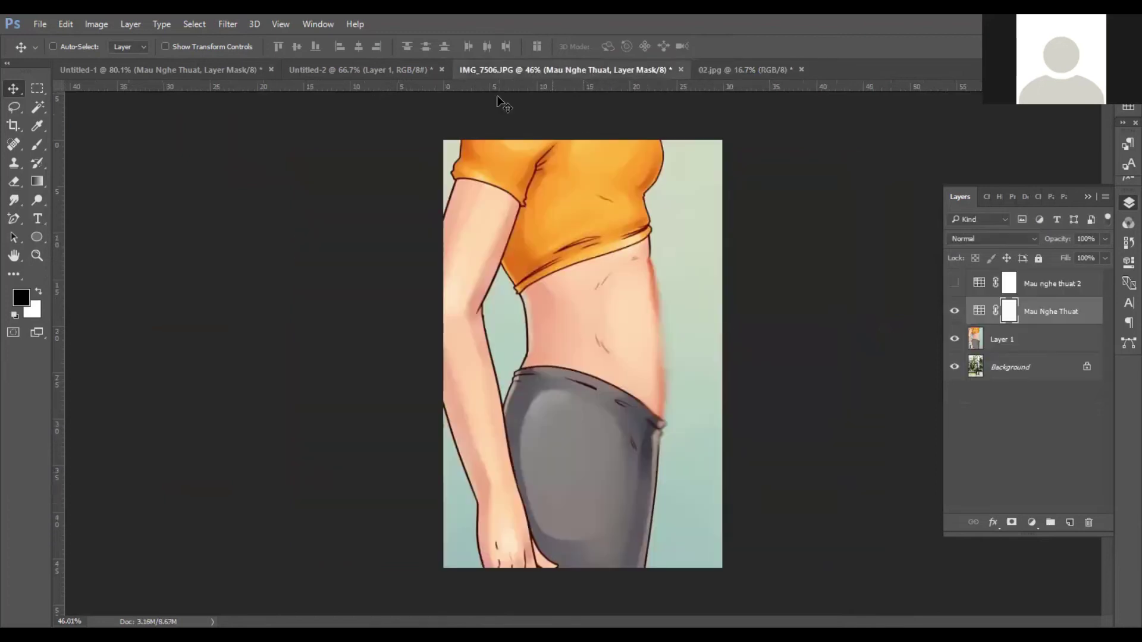
left_click(744, 69)
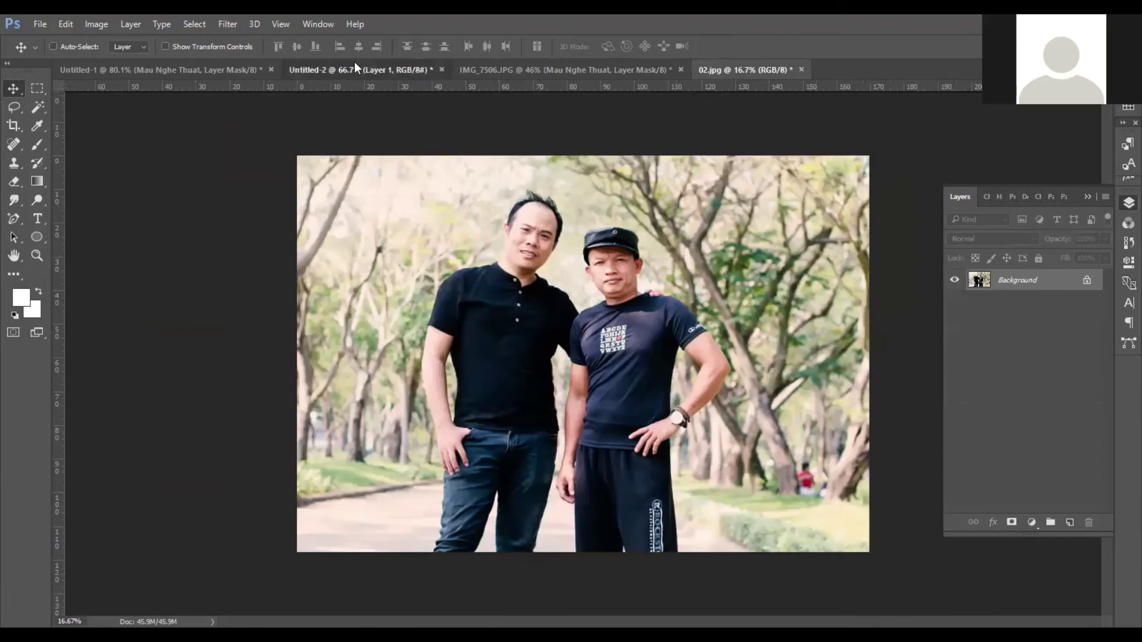
left_click(355, 68)
left_click(261, 70)
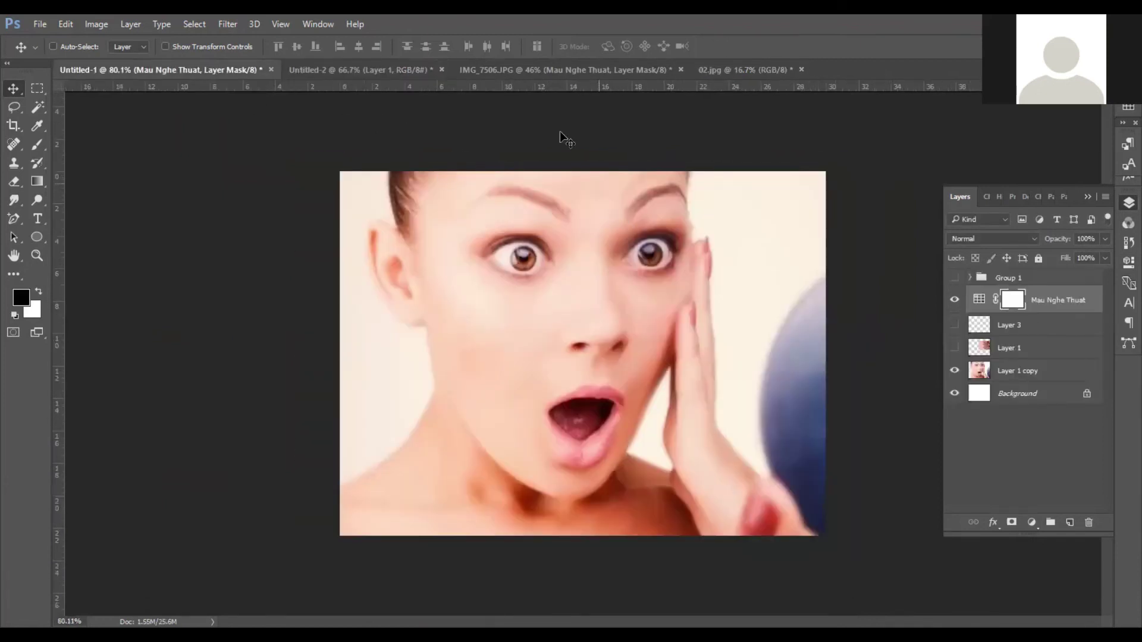
left_click(614, 71)
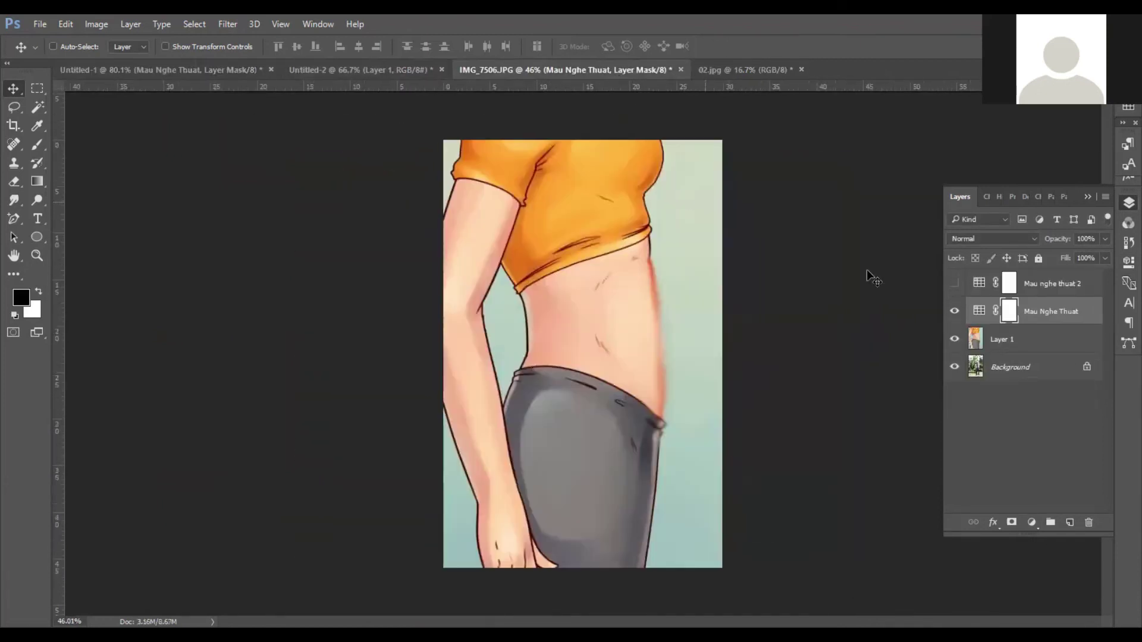
left_click(955, 339)
left_click(979, 311)
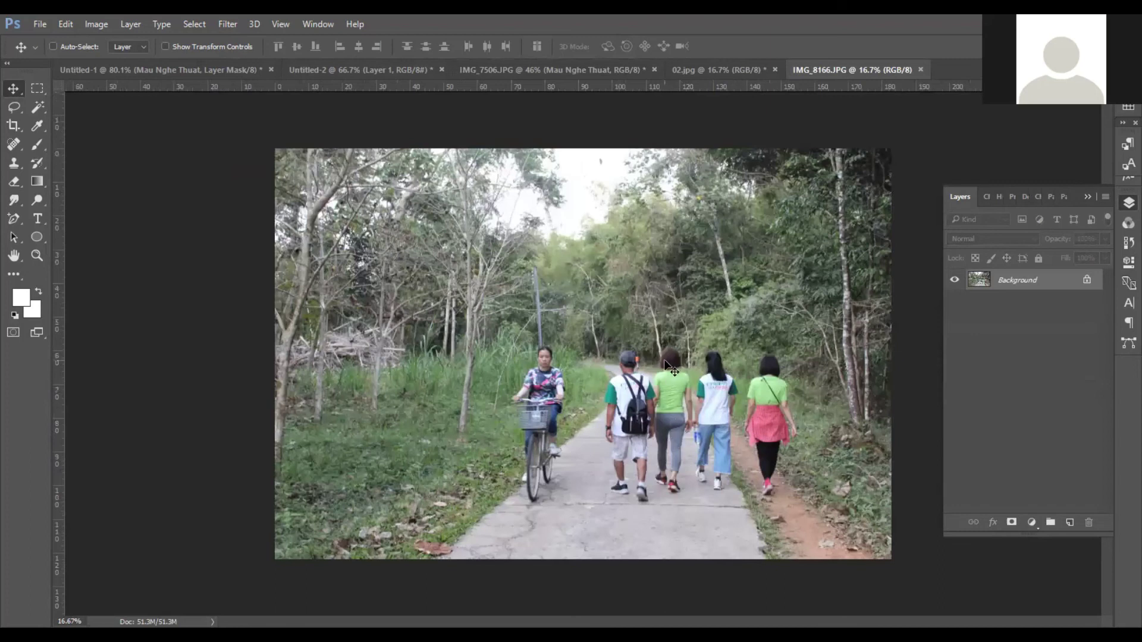
Close 02.jpg without saving and copy the Mau Nghe Thuat layer onto the IMG_8166 forest photo
left_click(716, 67)
left_click(776, 70)
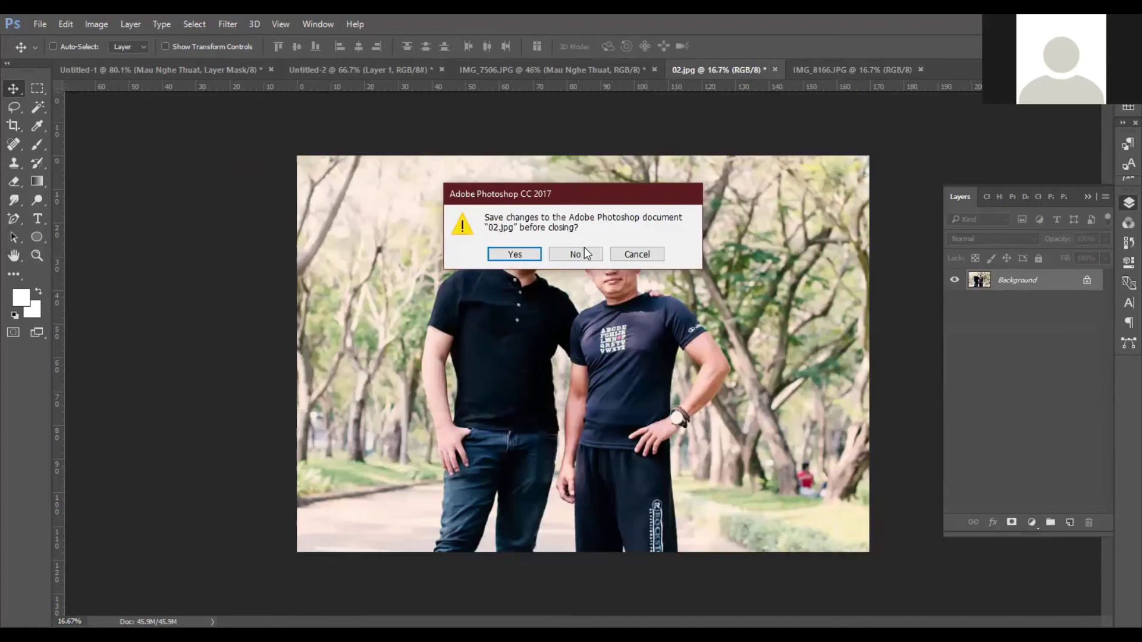
left_click(574, 254)
left_click(576, 69)
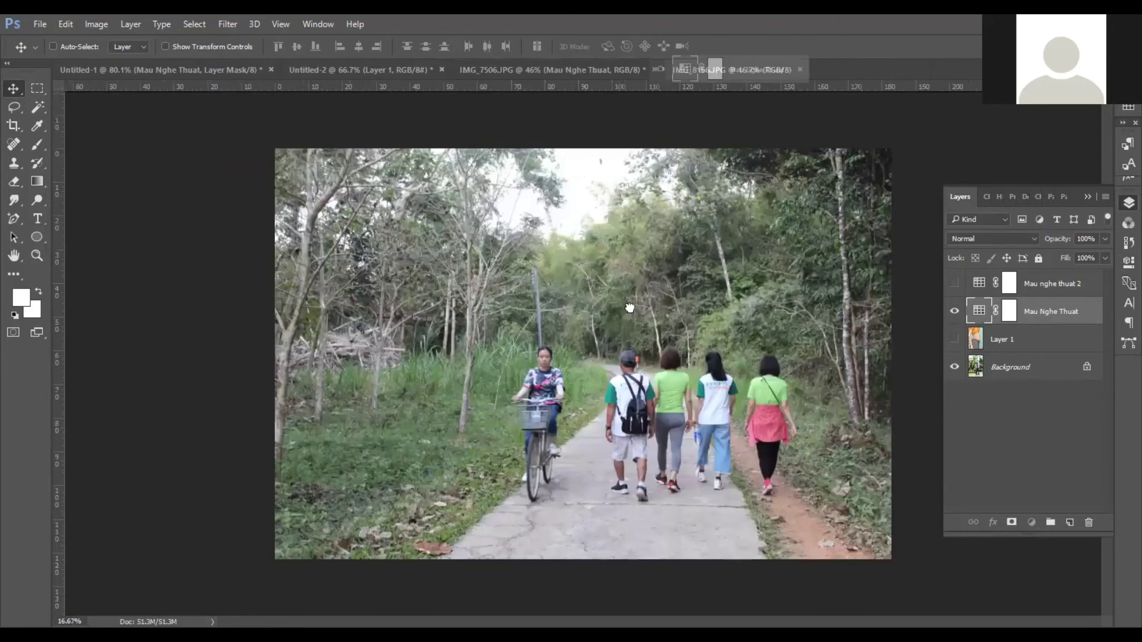
left_click_drag(739, 68, 630, 306)
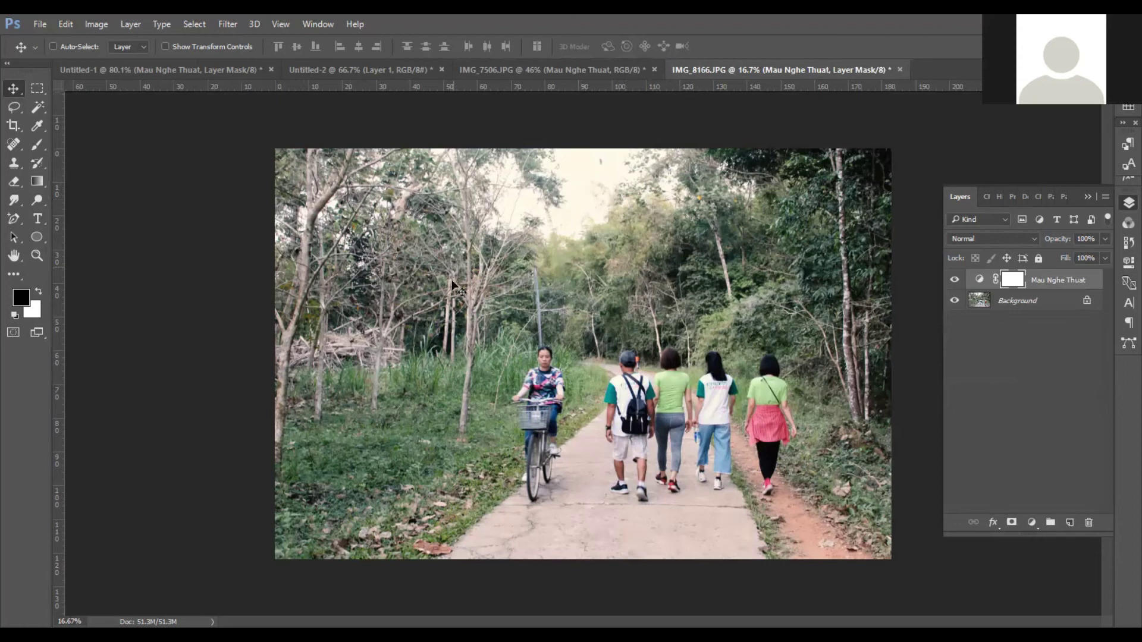
Add a Color Balance adjustment layer named 1111 above the Background
left_click(130, 24)
mouse_move(173, 180)
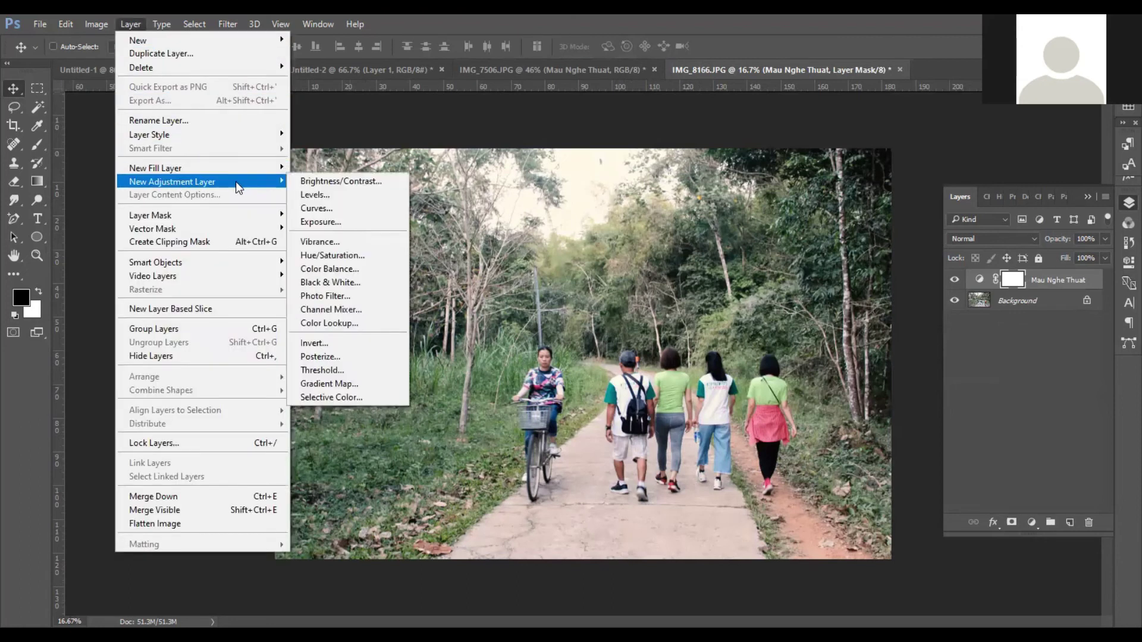
left_click(1026, 304)
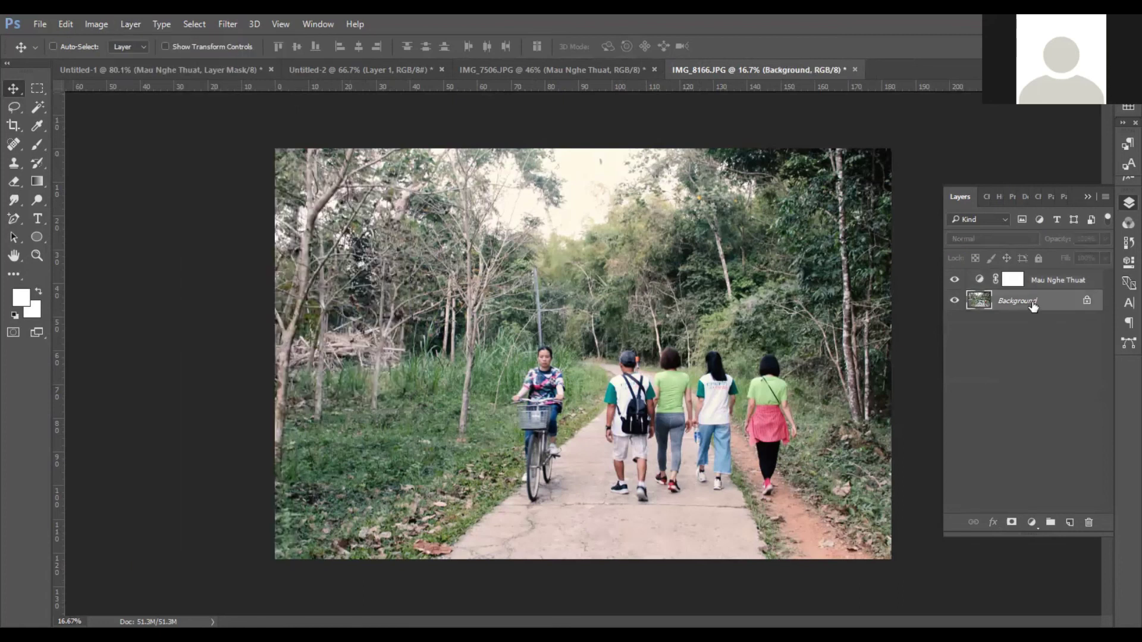
left_click(130, 24)
mouse_move(173, 180)
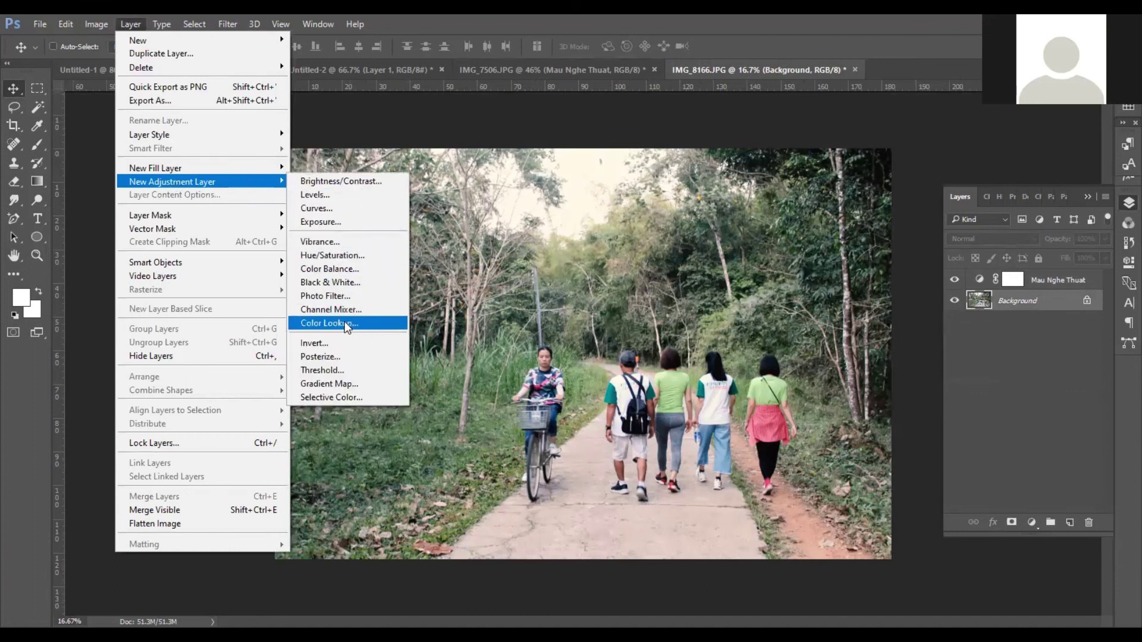
left_click(355, 272)
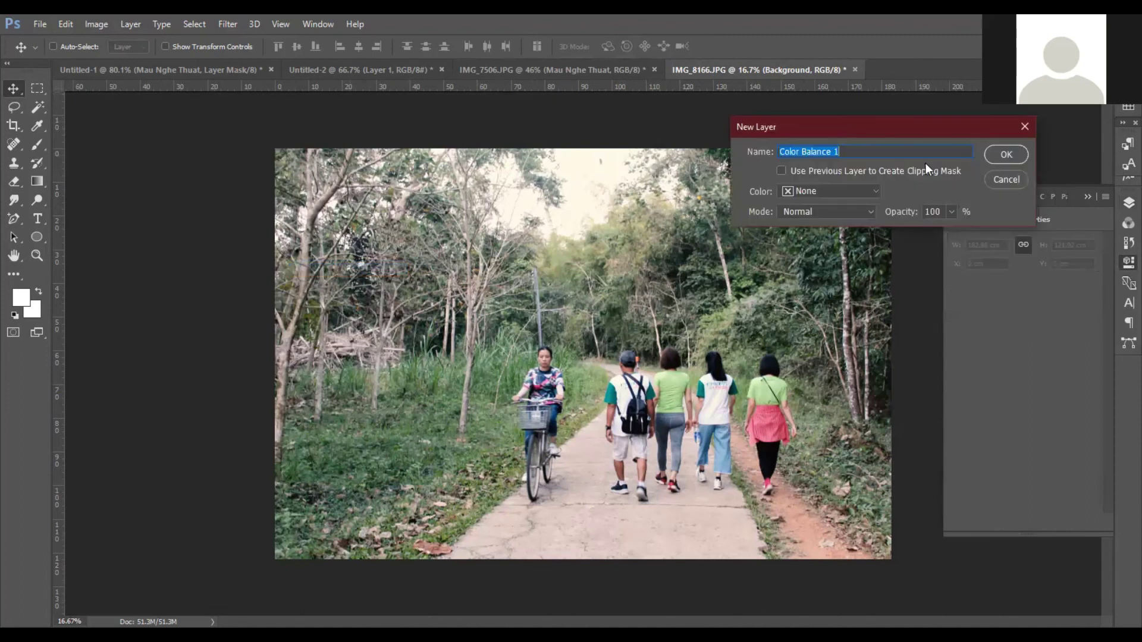
type("1111")
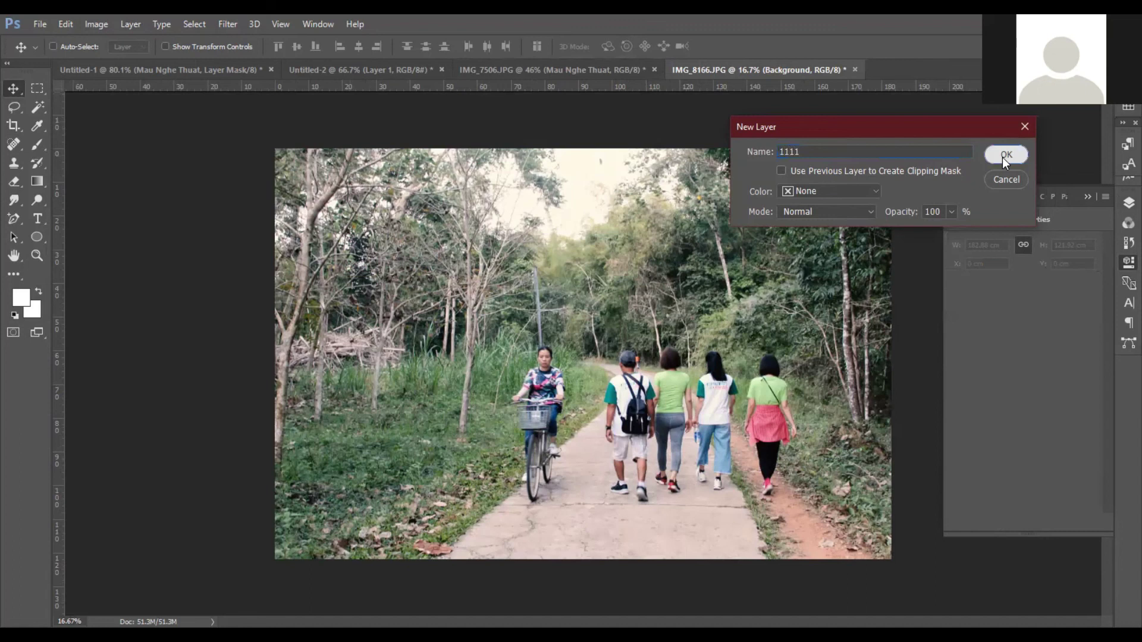
left_click(1006, 156)
Shift the midtones to Red +27, Green +10, Blue +23, then view the Shadows range
left_click_drag(1002, 272, 1022, 273)
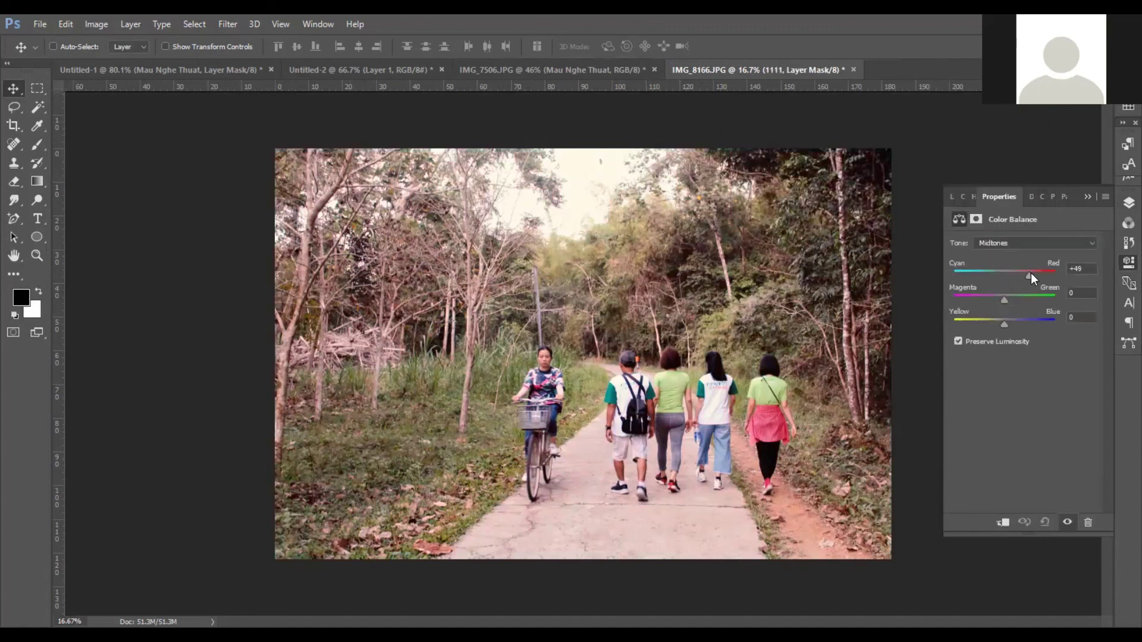
left_click_drag(1042, 272, 990, 273)
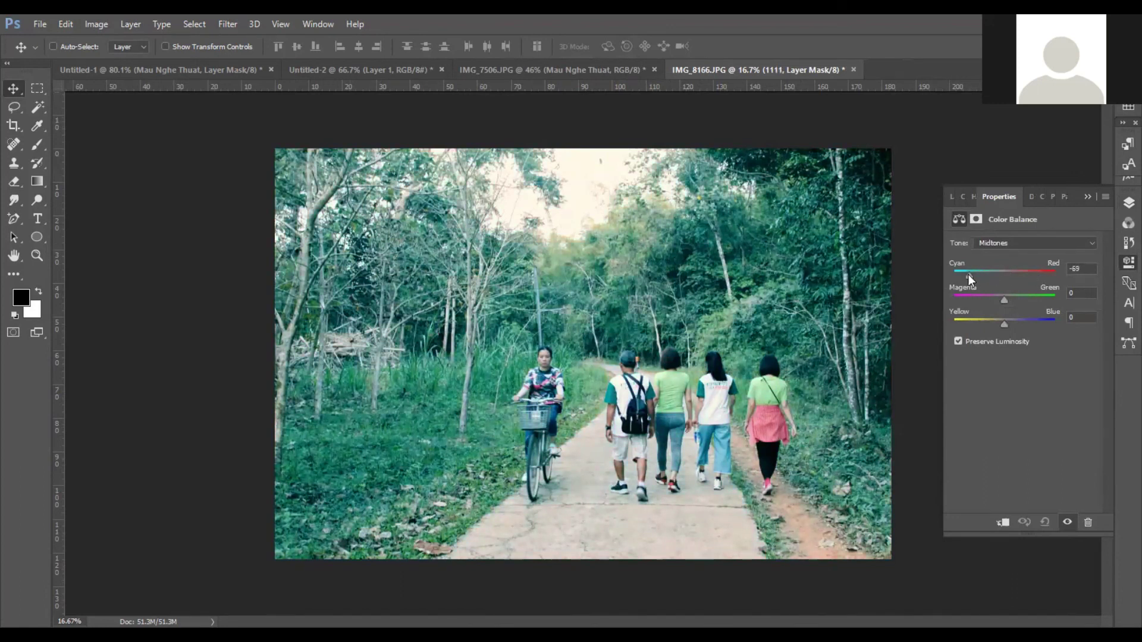
mouse_move(1004, 300)
left_mouse_down()
mouse_move(1023, 299)
mouse_move(989, 326)
mouse_move(1008, 324)
left_mouse_up()
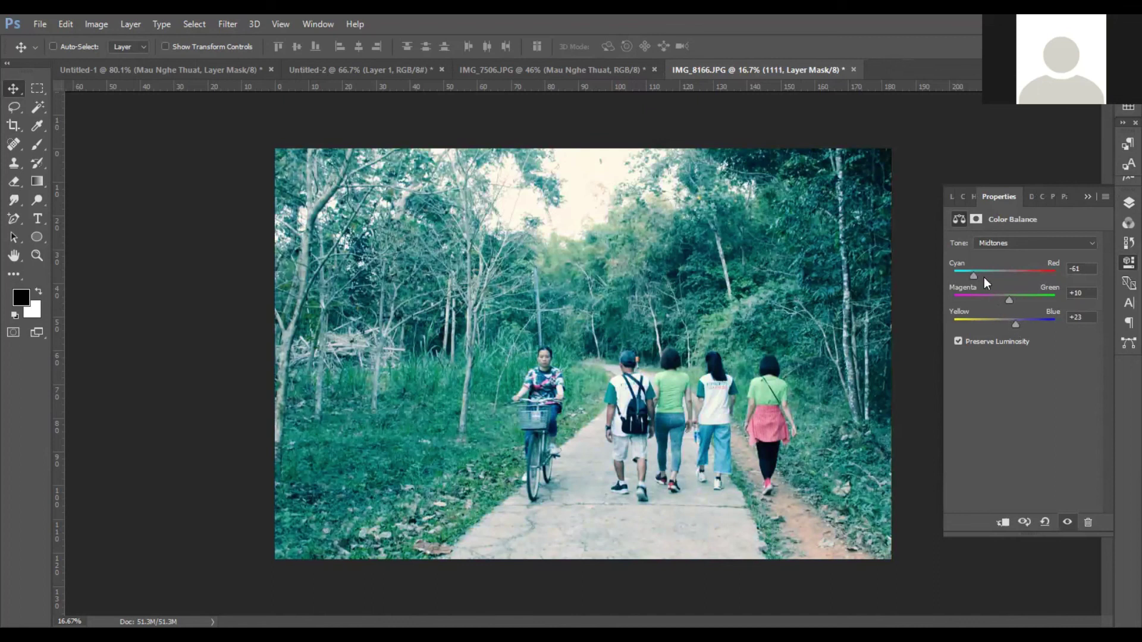
left_click_drag(988, 276, 1008, 276)
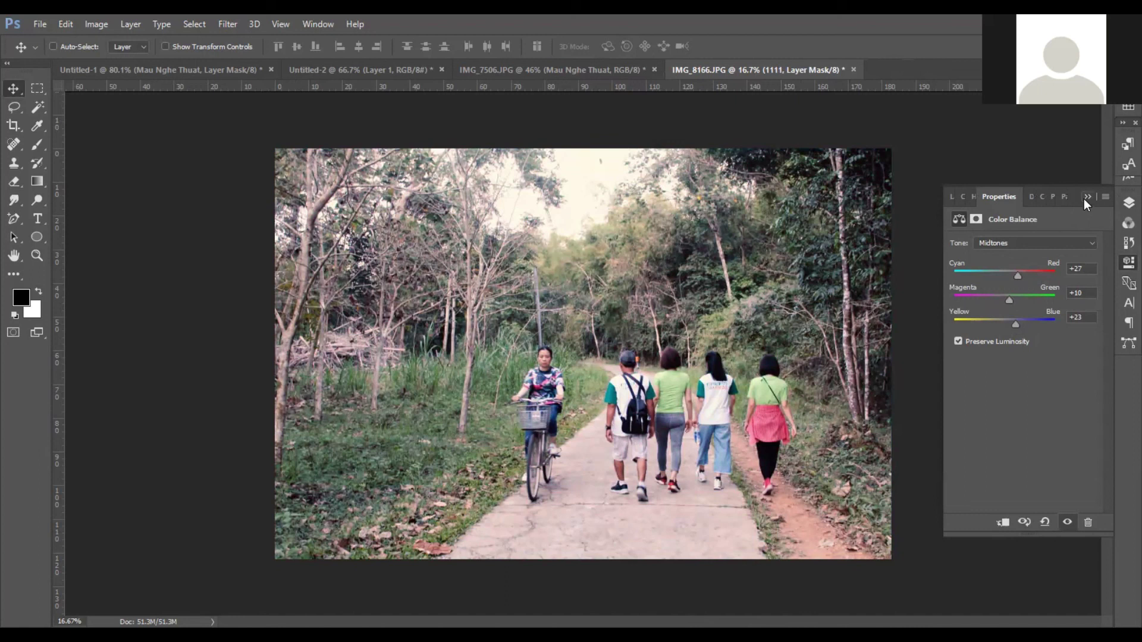
left_click(1078, 248)
left_click(1058, 252)
left_click(136, 25)
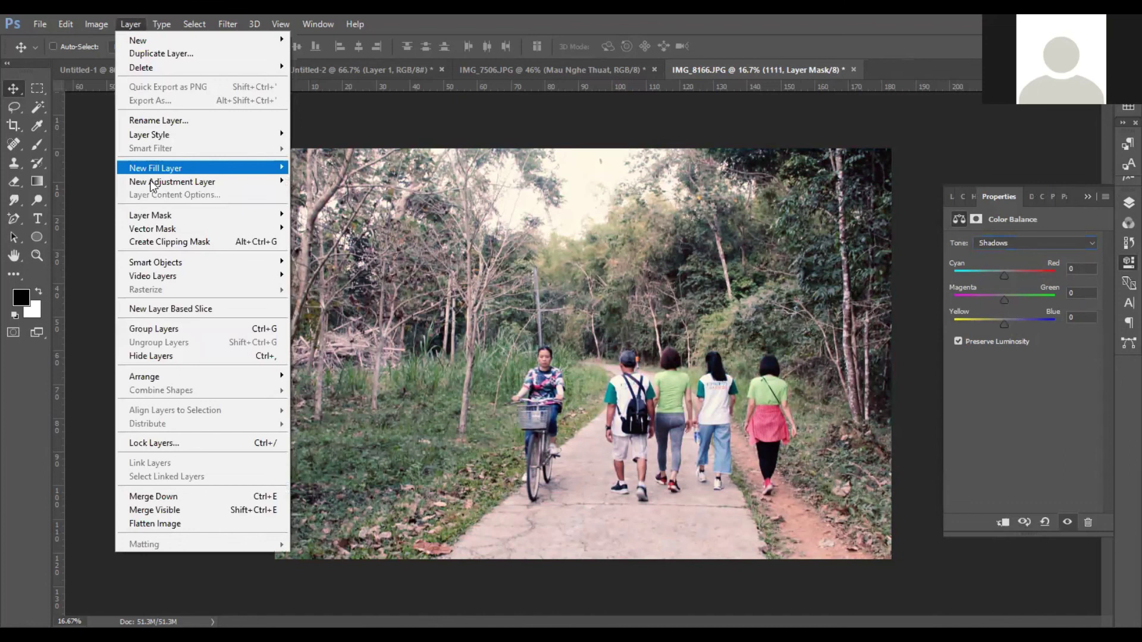
mouse_move(172, 181)
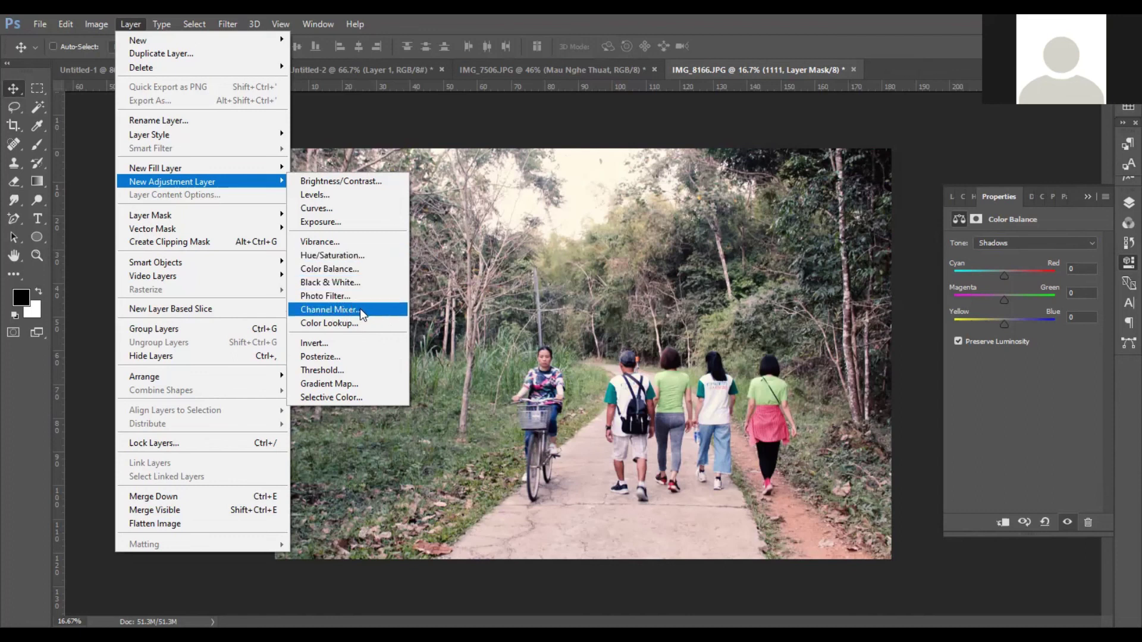
Create Channel Mixer 1 with its Red output mixing Red +72, Green +43, Blue -4
left_click(360, 308)
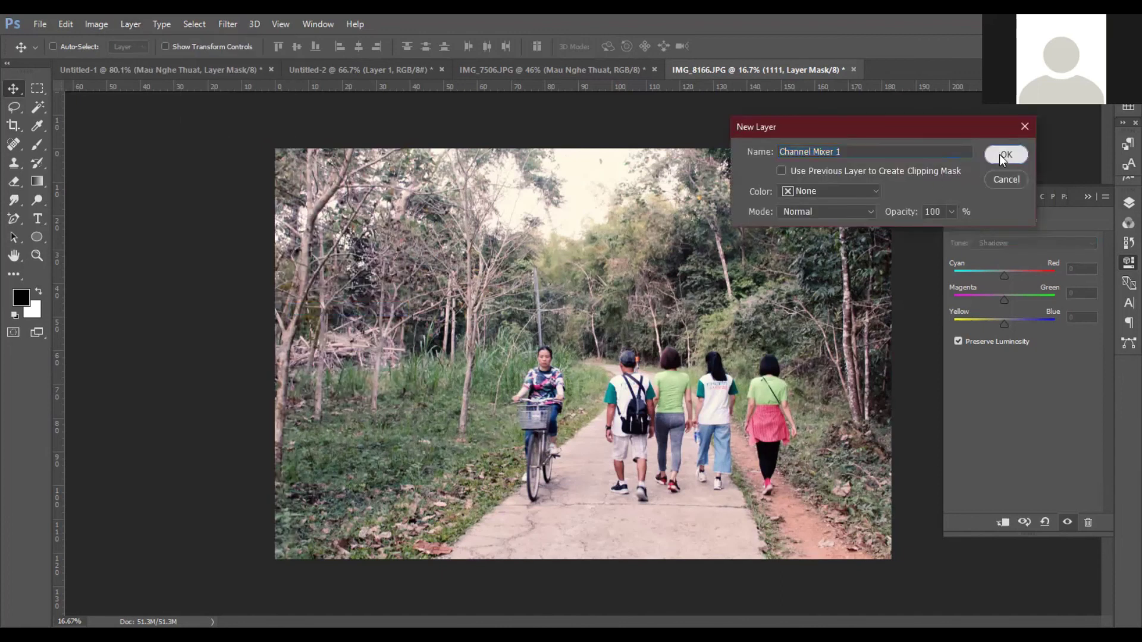
left_click(1002, 156)
mouse_move(1023, 339)
left_mouse_down()
mouse_move(1039, 341)
mouse_move(1030, 313)
mouse_move(1048, 313)
left_mouse_up()
mouse_move(1023, 367)
left_mouse_down()
mouse_move(1034, 367)
mouse_move(1021, 367)
left_mouse_up()
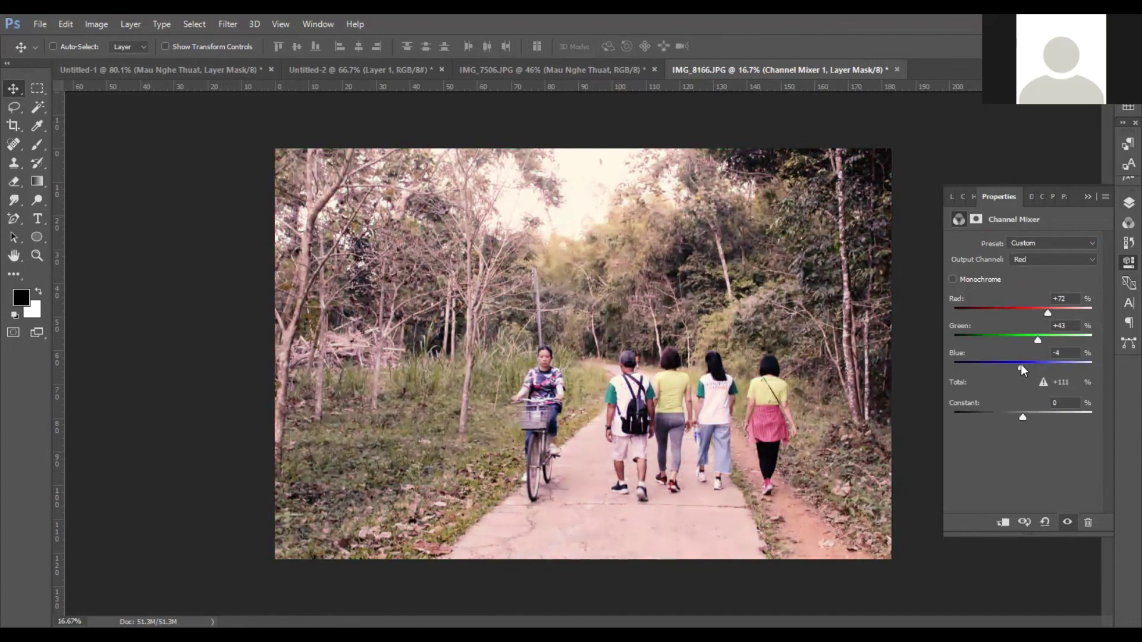
left_click(1087, 197)
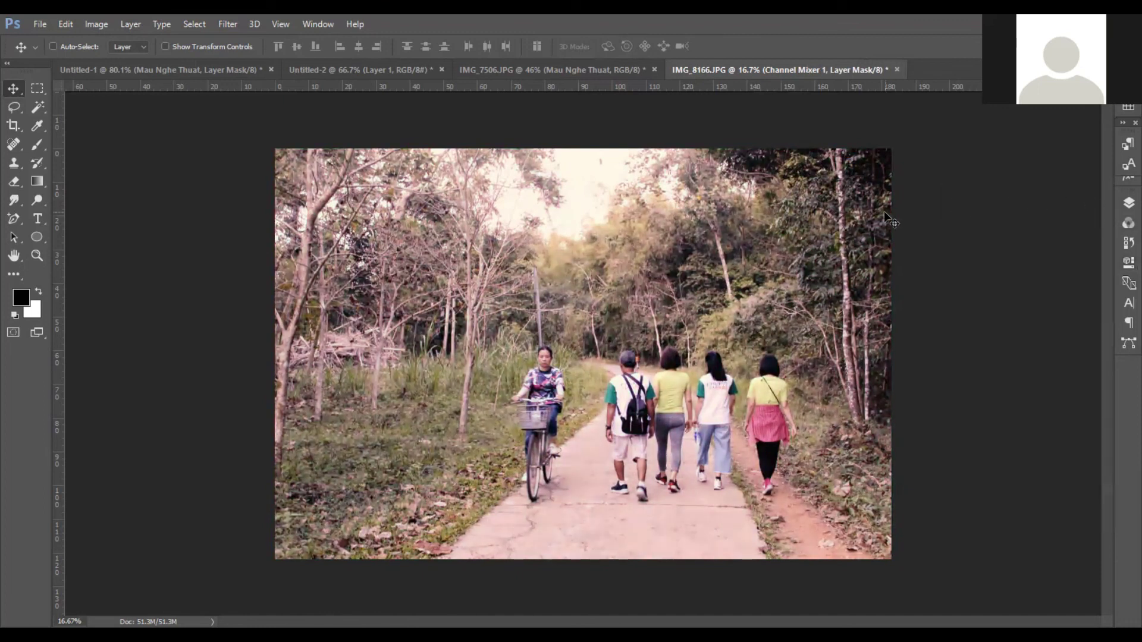